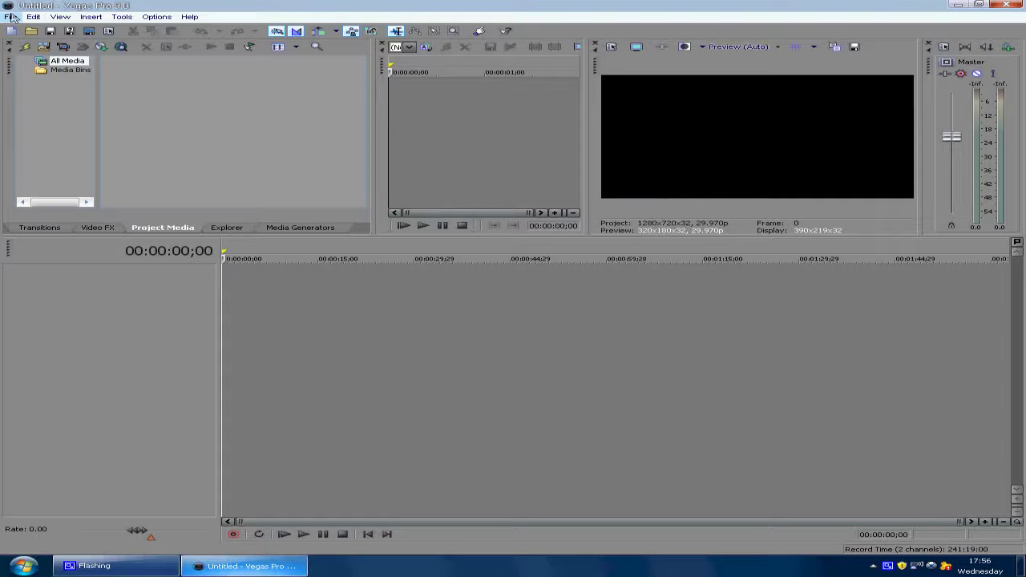
Import Predator Effect + Twixtor.avi and drag it to the start of the timeline.
left_click(12, 16)
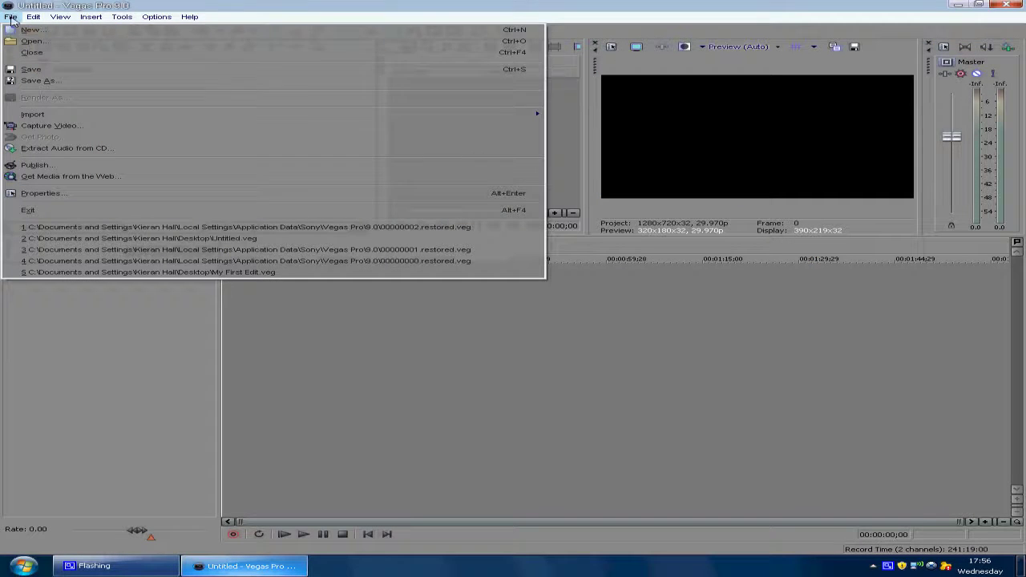
mouse_move(33, 114)
left_click(580, 114)
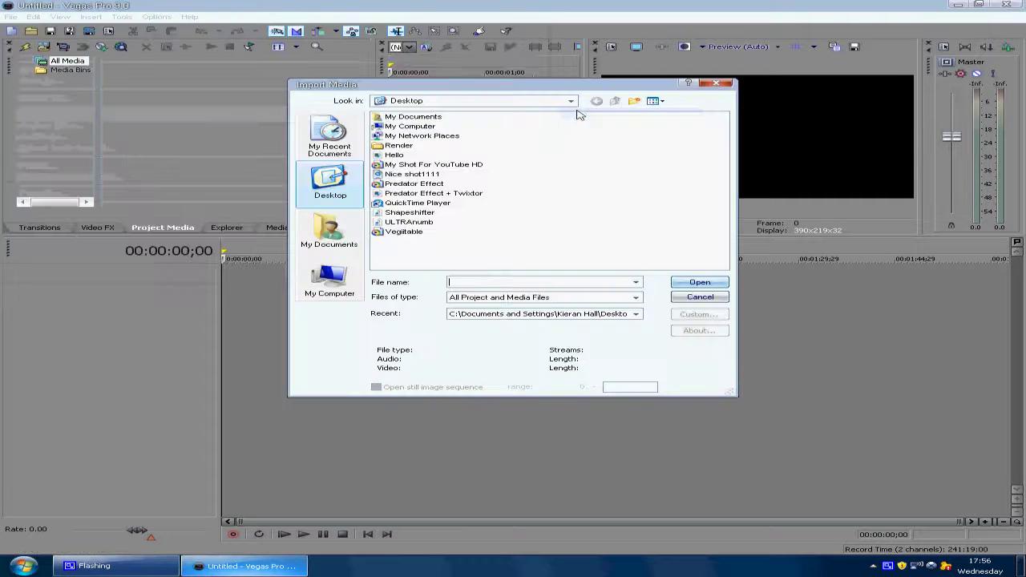
left_click(423, 195)
left_click(699, 283)
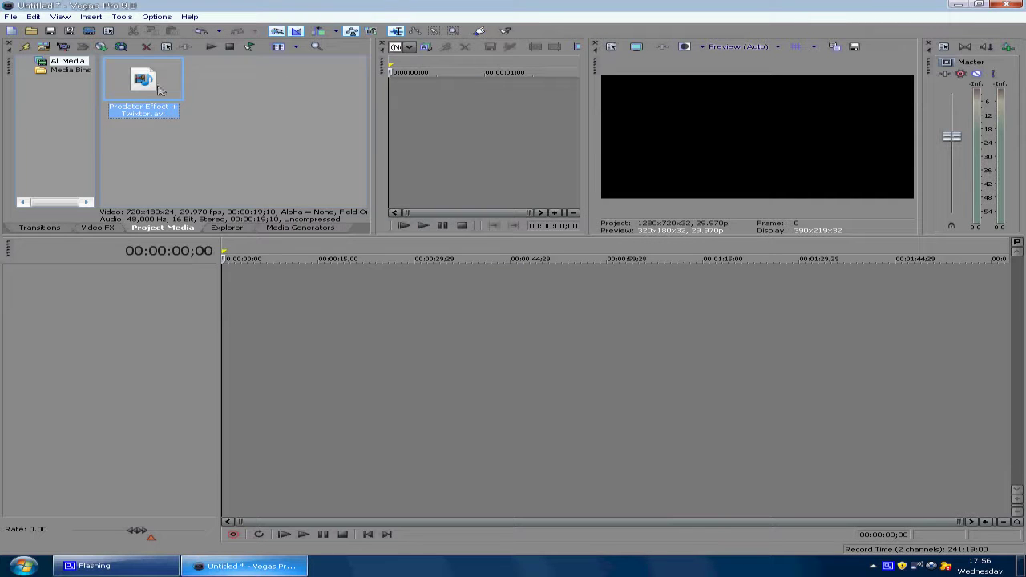
left_click_drag(159, 90, 234, 288)
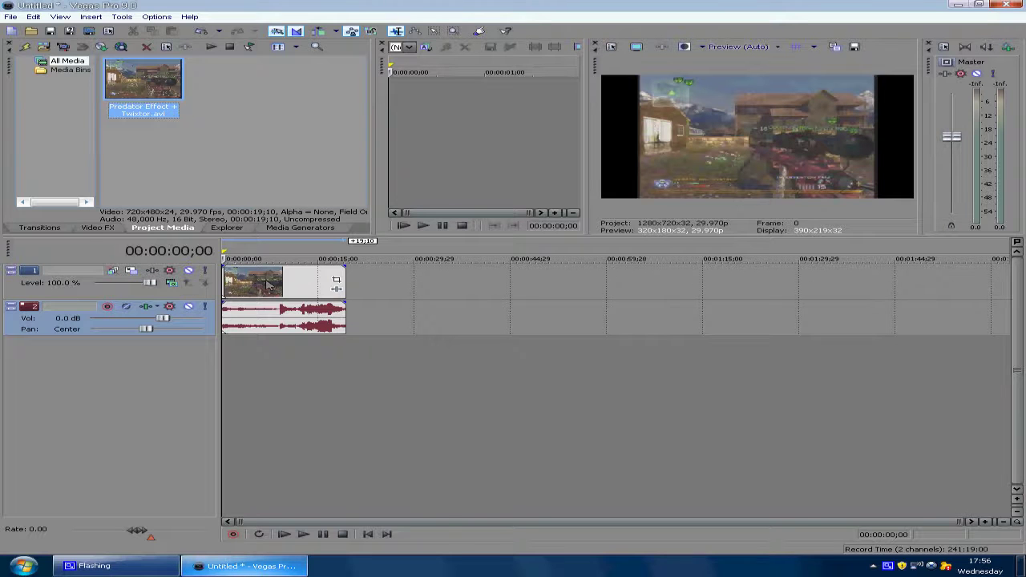
Turn off Maintain aspect ratio in the clip's event properties.
right_click(269, 283)
left_click(347, 552)
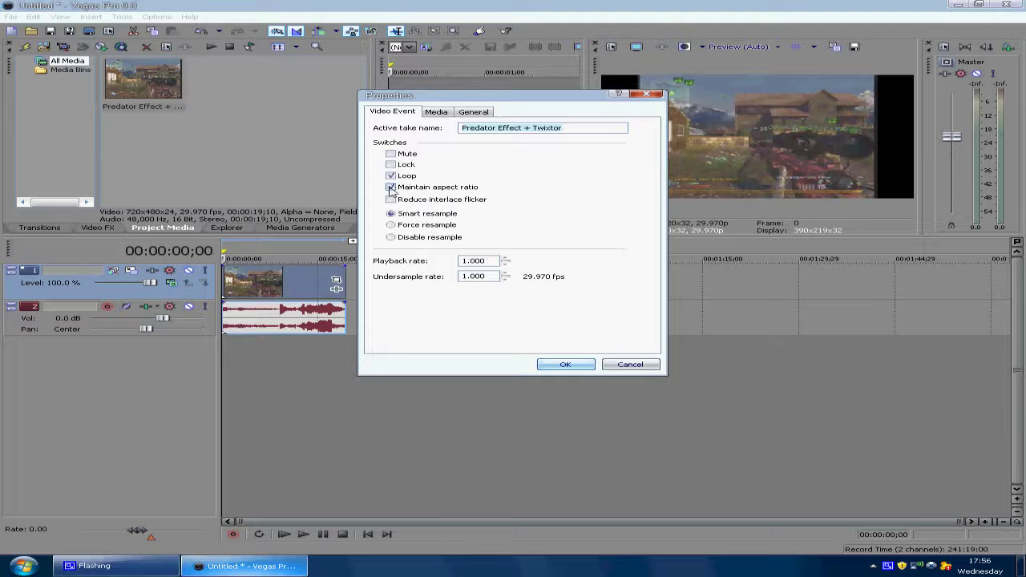
left_click(392, 188)
left_click(561, 365)
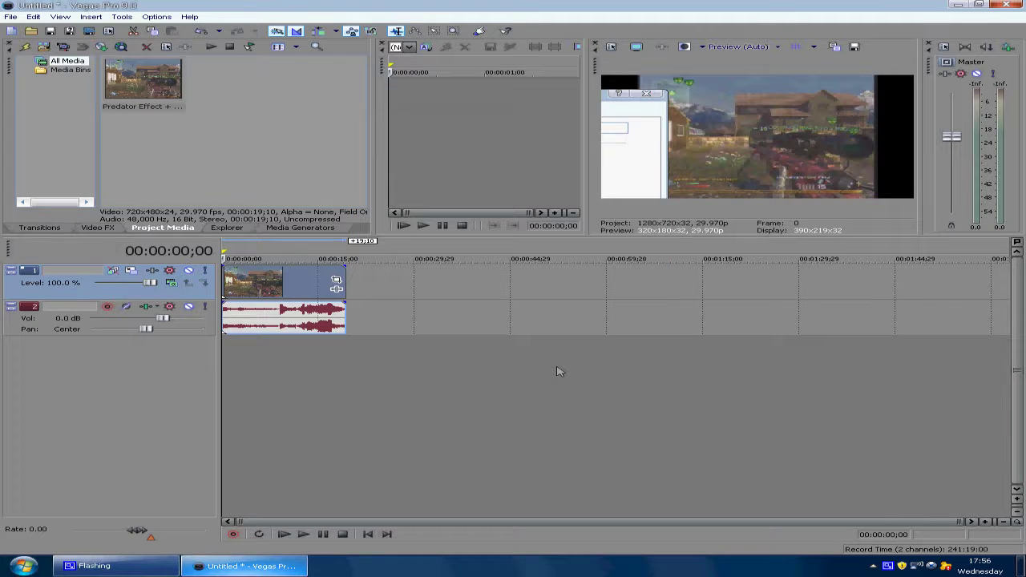
Tighten the clip's pan/crop frame slightly, from 720×480 to about 698×465.
right_click(302, 279)
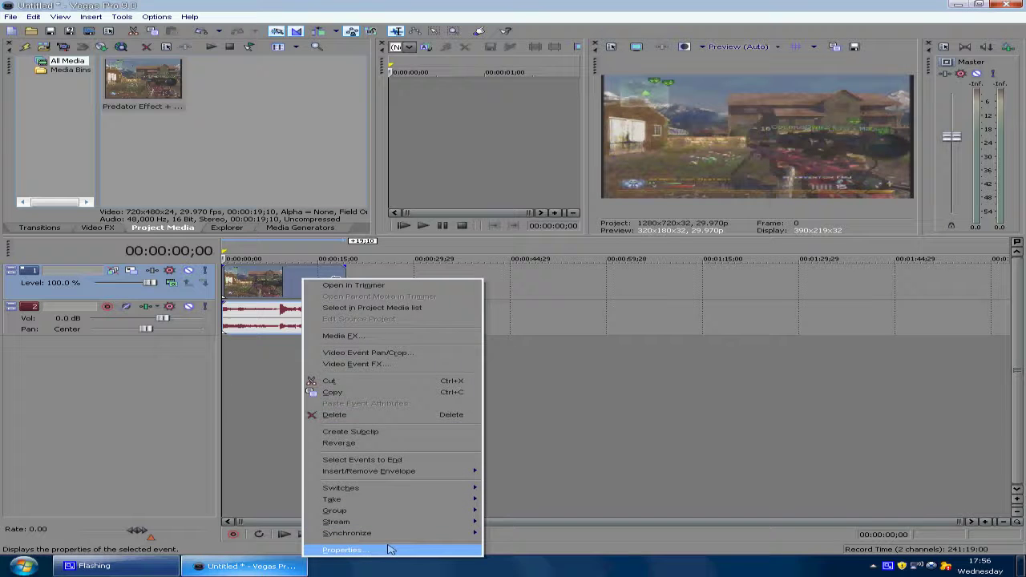
left_click(383, 353)
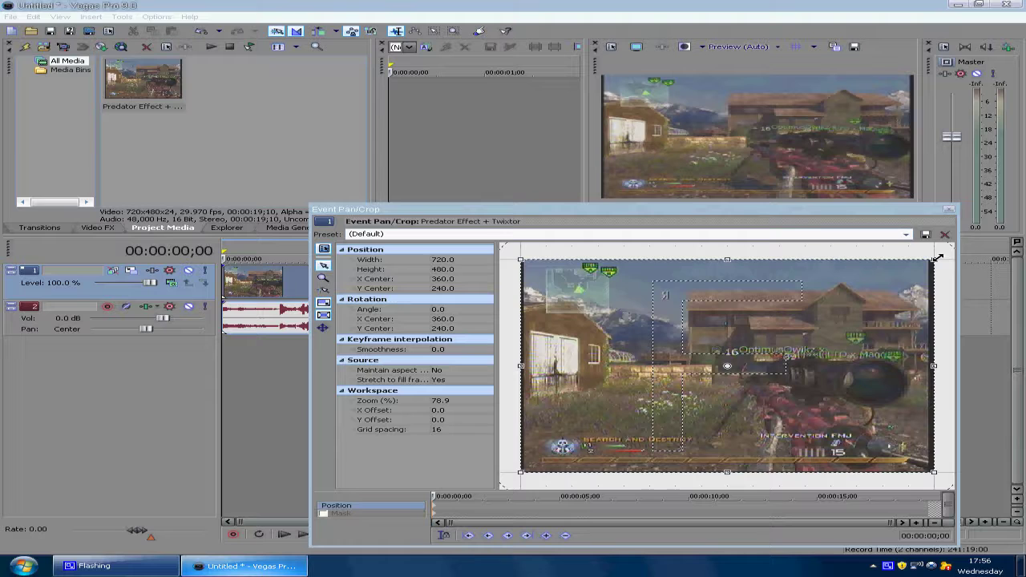
left_click_drag(934, 259, 926, 262)
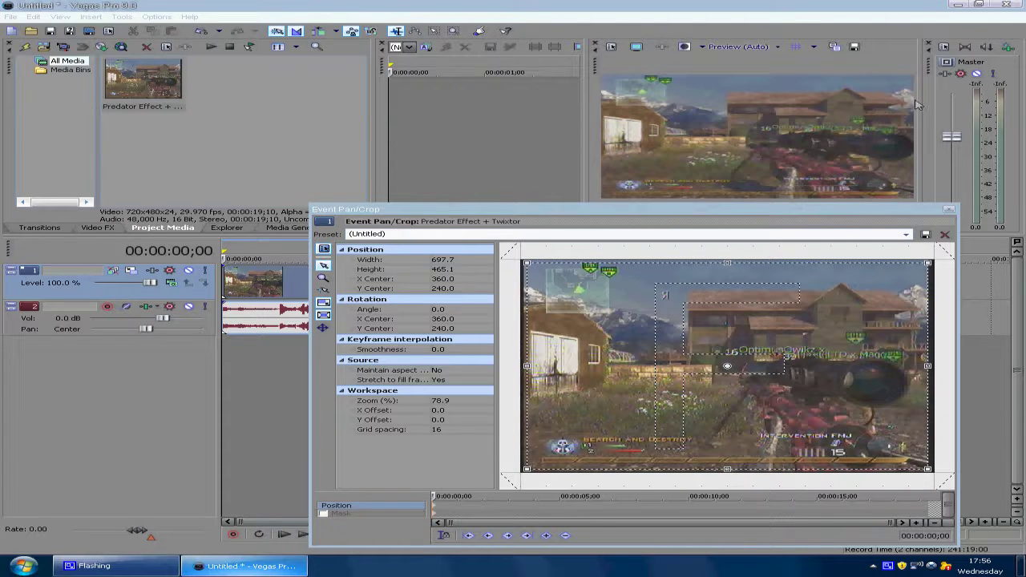
left_click(949, 211)
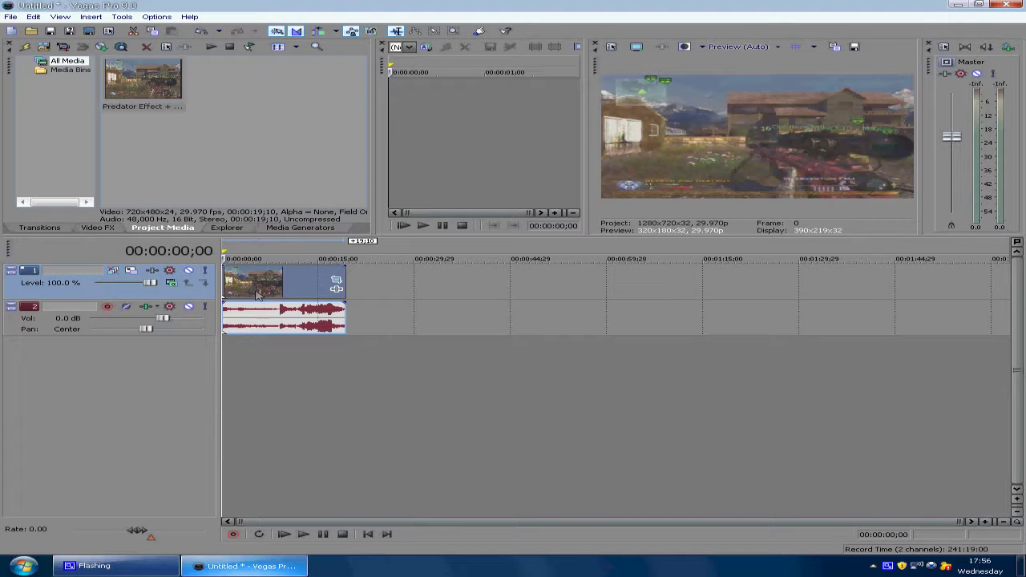
Split the clip at 00:00:09;16, delete the first part, and slide the rest to the timeline start.
key("space")
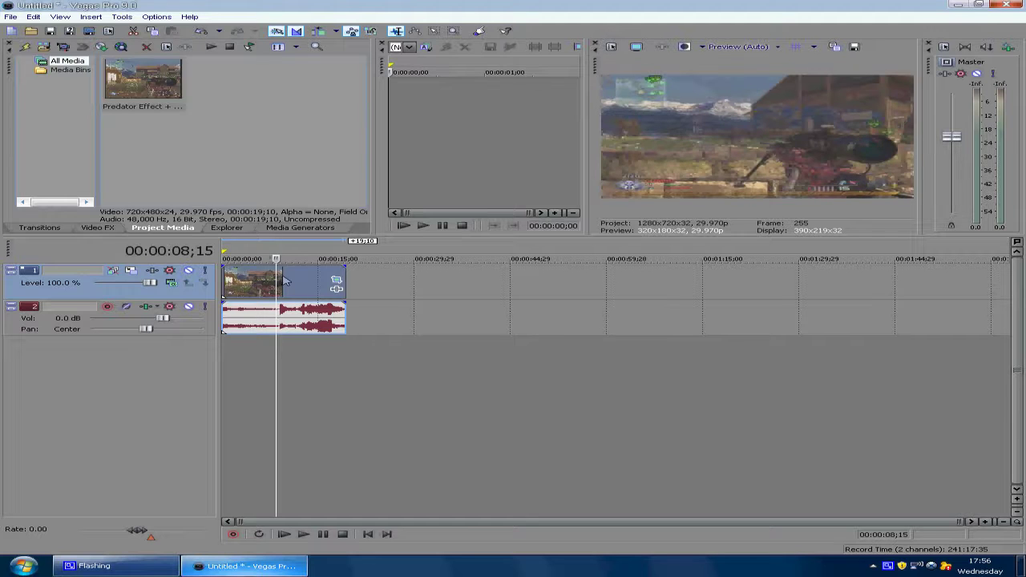
left_click_drag(286, 259, 282, 259)
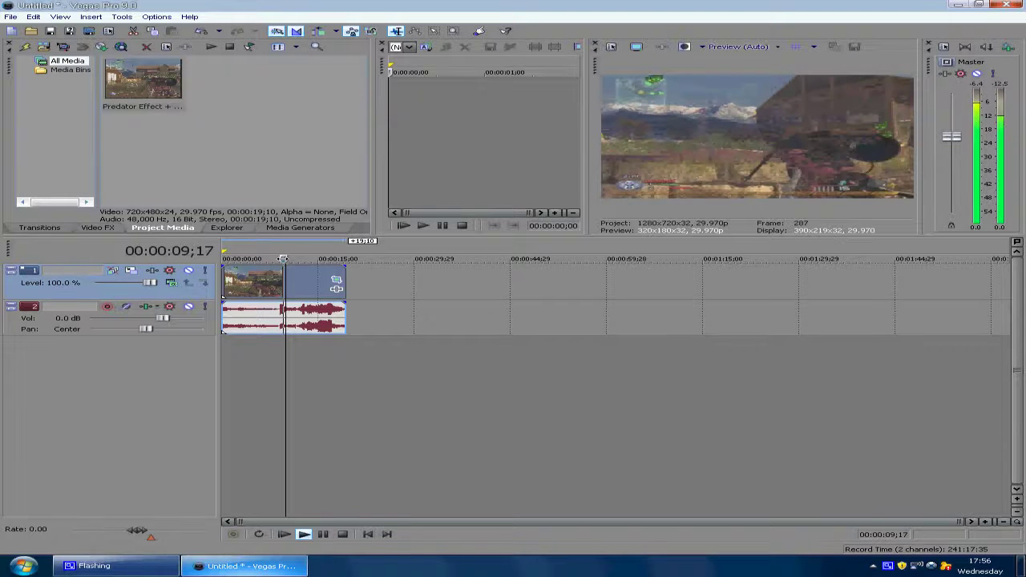
key("s")
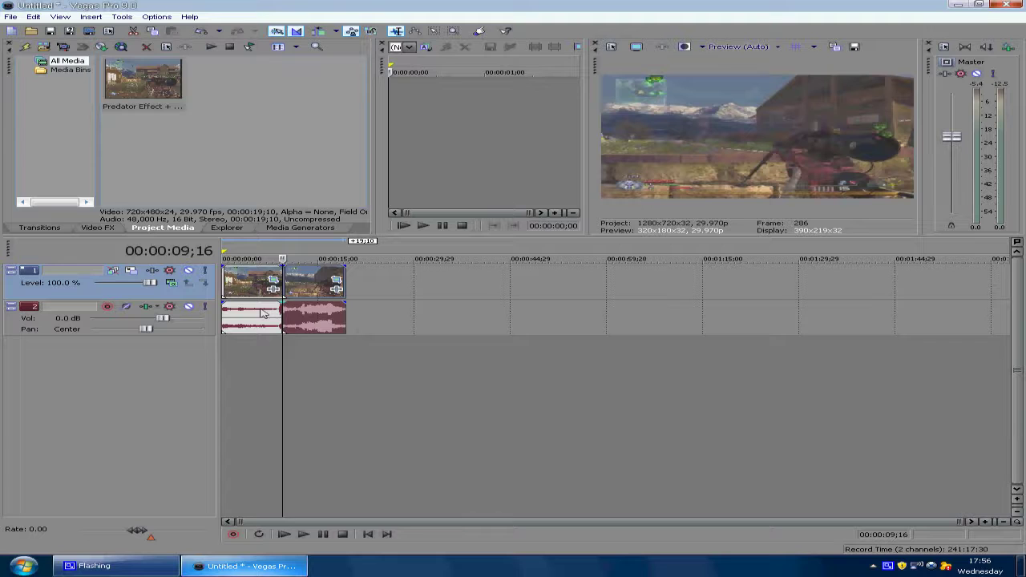
left_click(246, 289)
key("Delete")
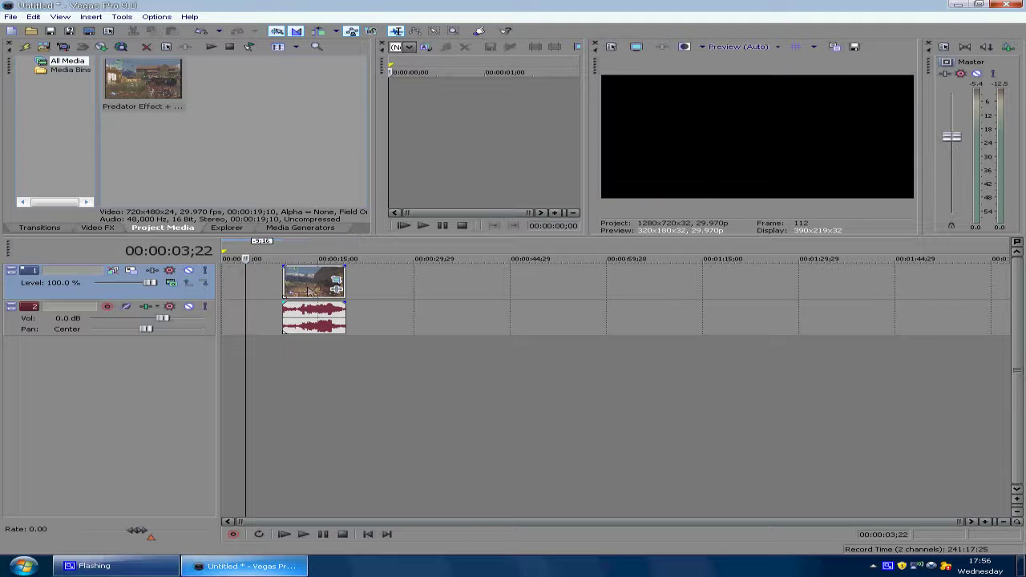
left_click_drag(307, 290, 240, 291)
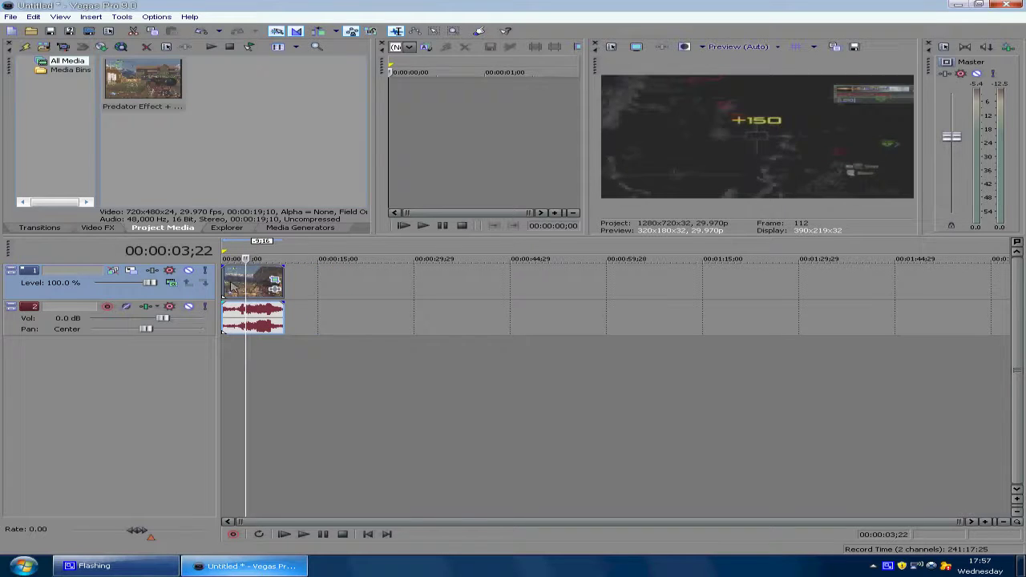
left_click(233, 272)
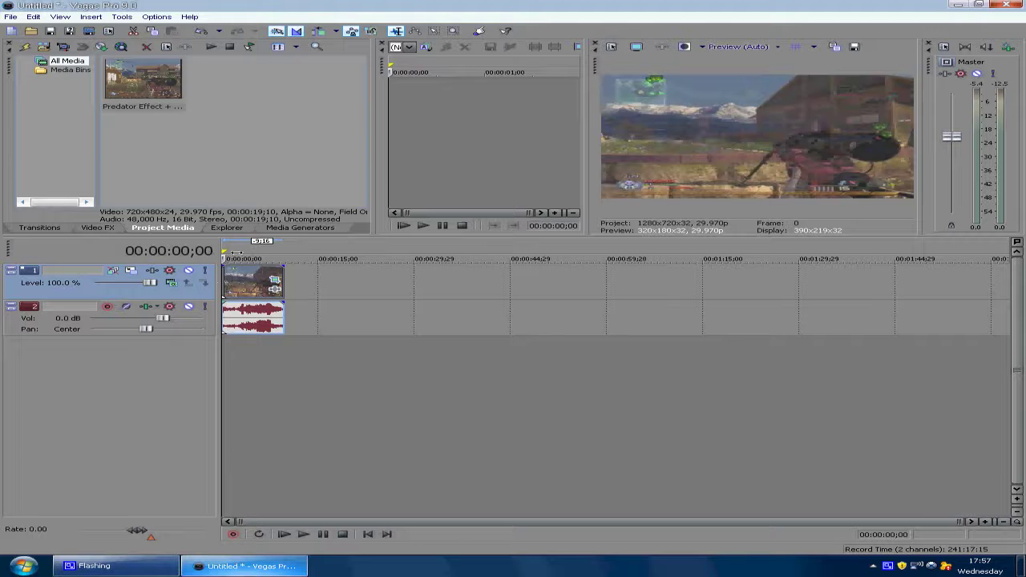
key("space")
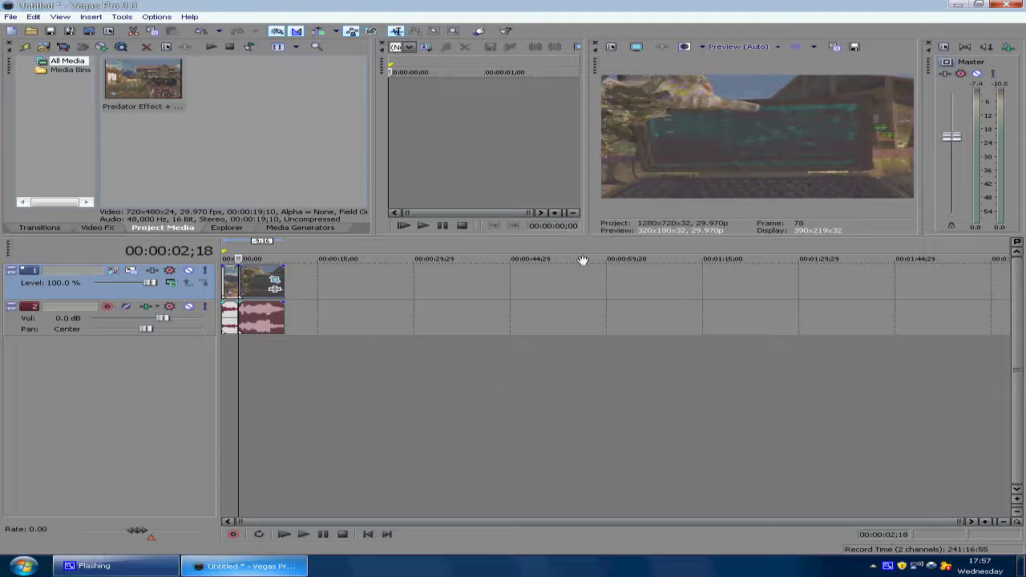
Save the current preview frame as the snapshot 'Predator !!.jpg'.
left_click(855, 48)
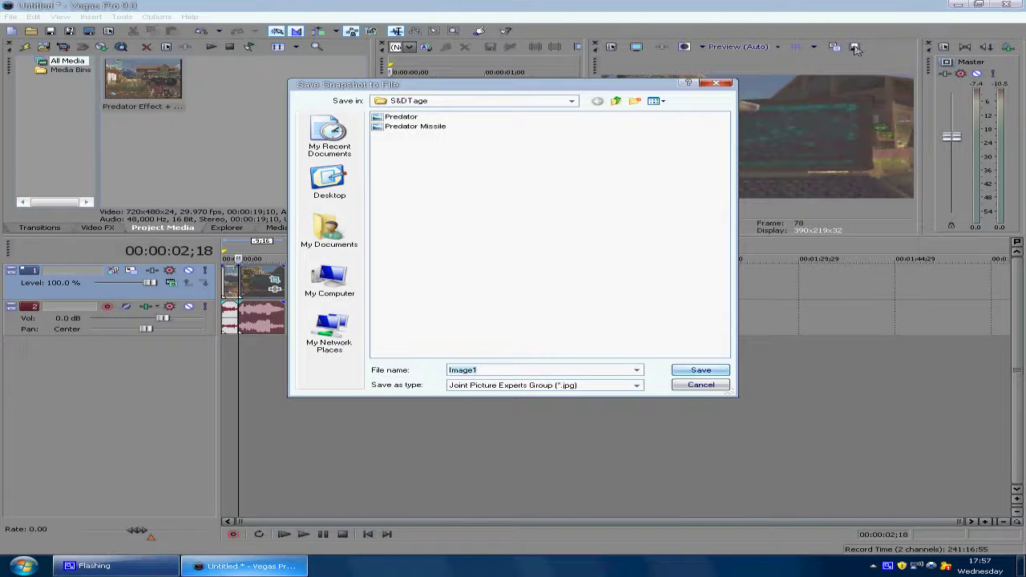
type("Predator ")
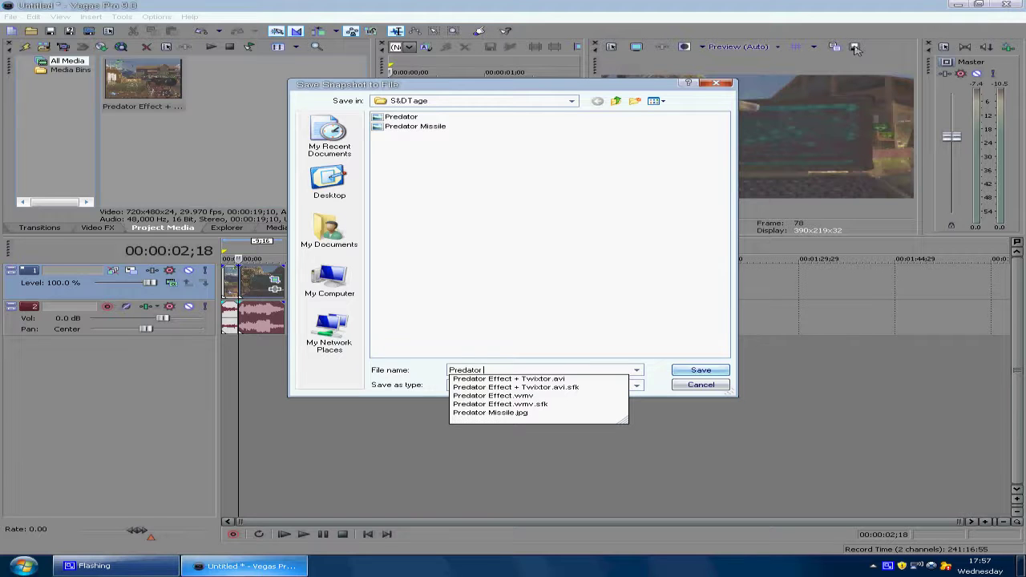
type("!!")
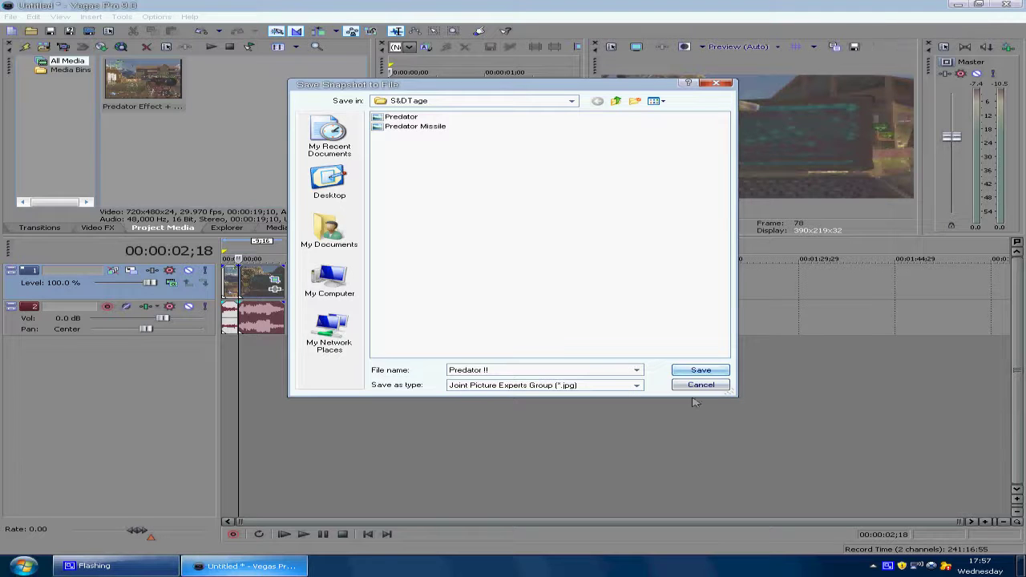
left_click(700, 371)
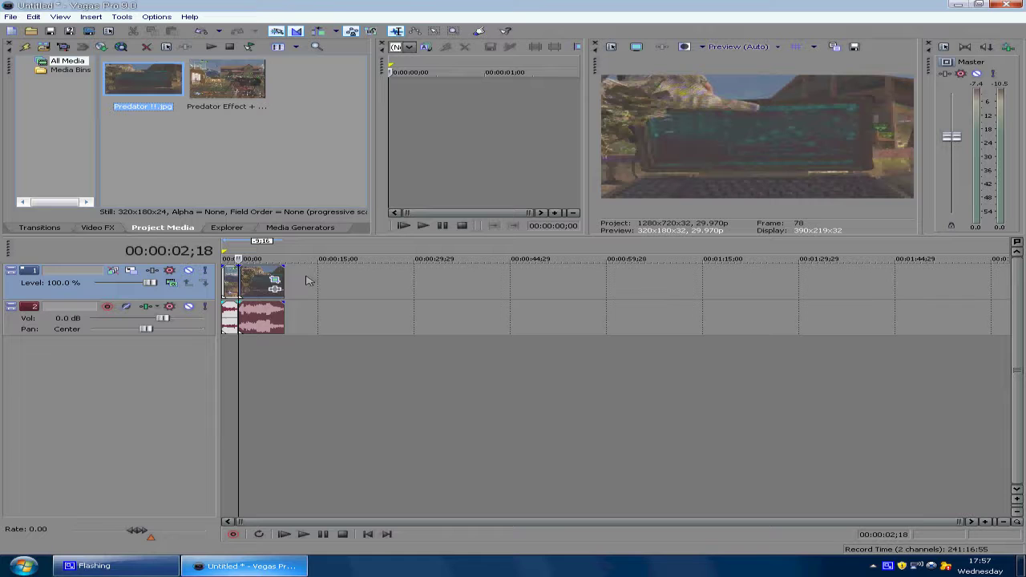
Move the video/audio clip to start near 00:00:17;29 and preview playback from there.
left_click_drag(253, 282, 393, 281)
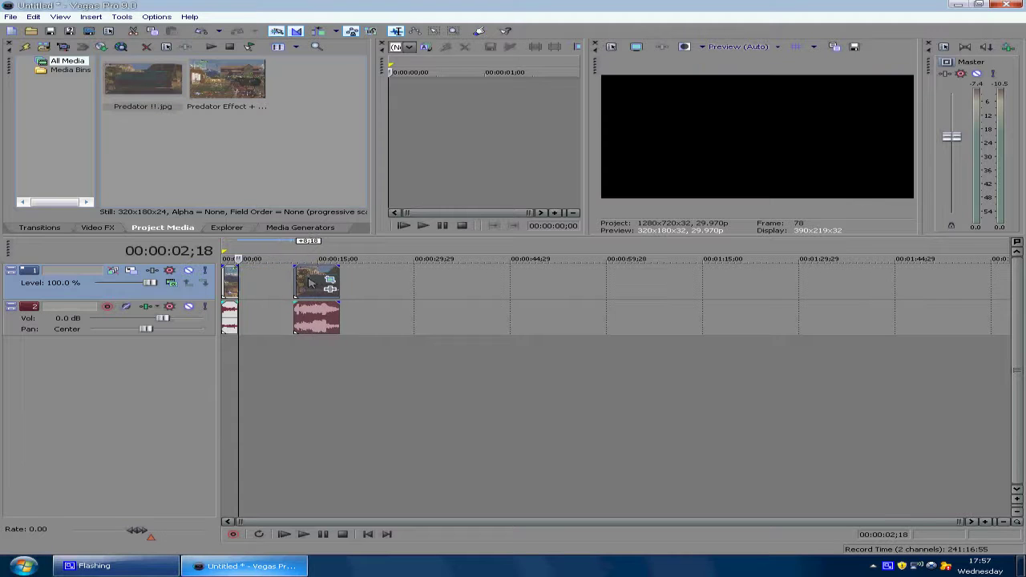
left_click(484, 287)
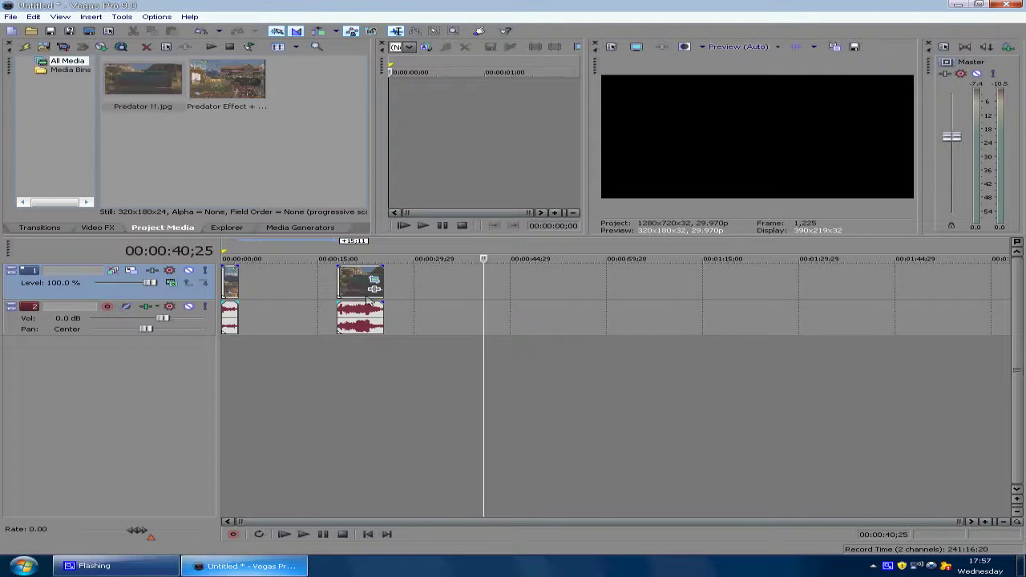
left_click(337, 287)
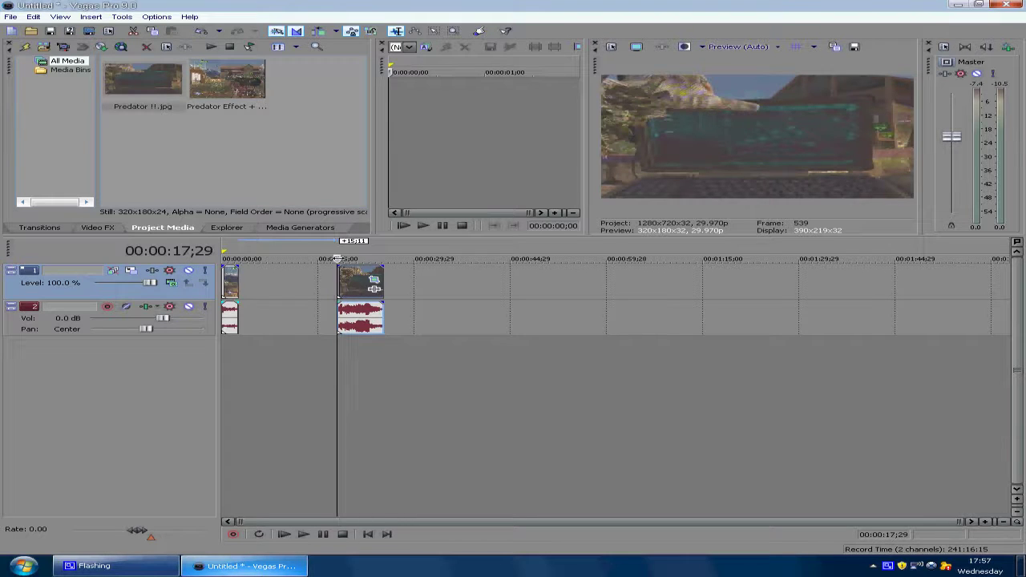
key("space")
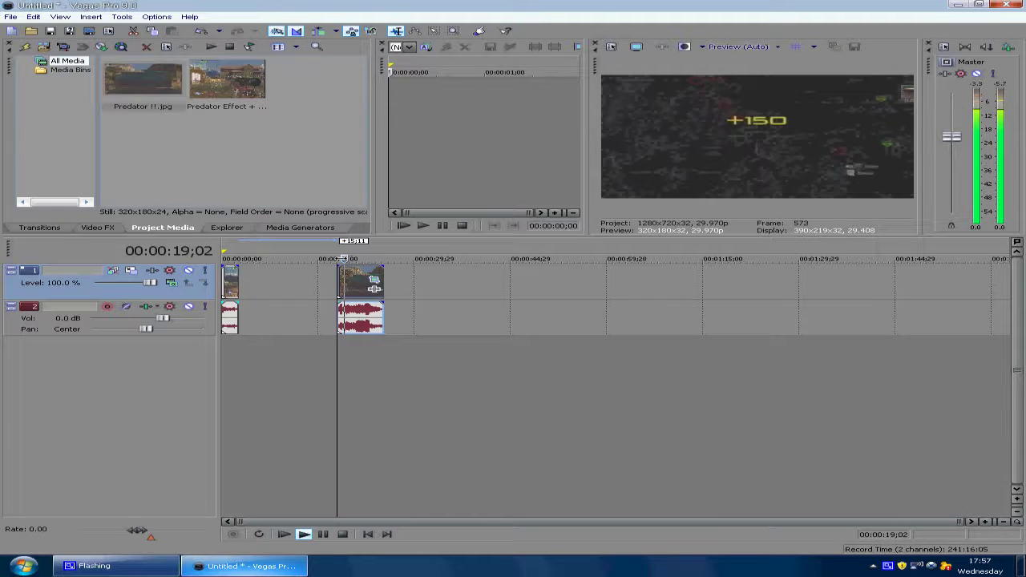
key("space")
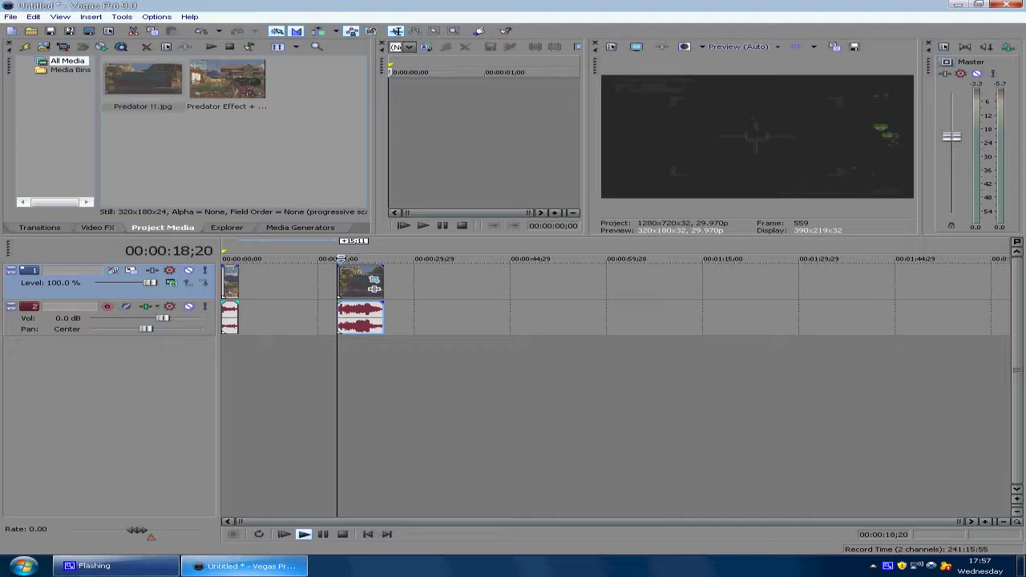
Split the clip at 00:00:22;29 and move the earlier piece next to the opening piece.
left_click(337, 276)
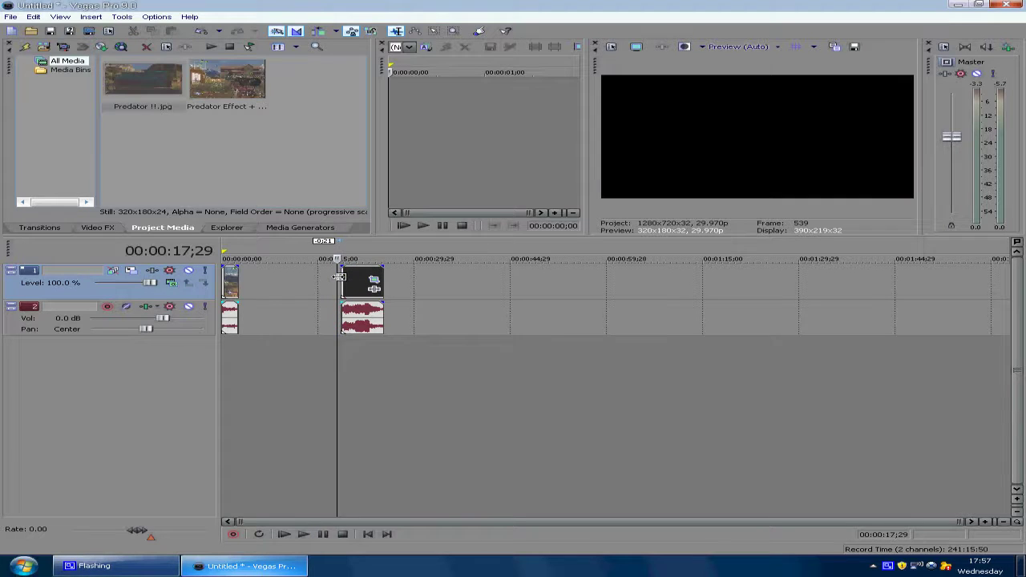
left_click(342, 278)
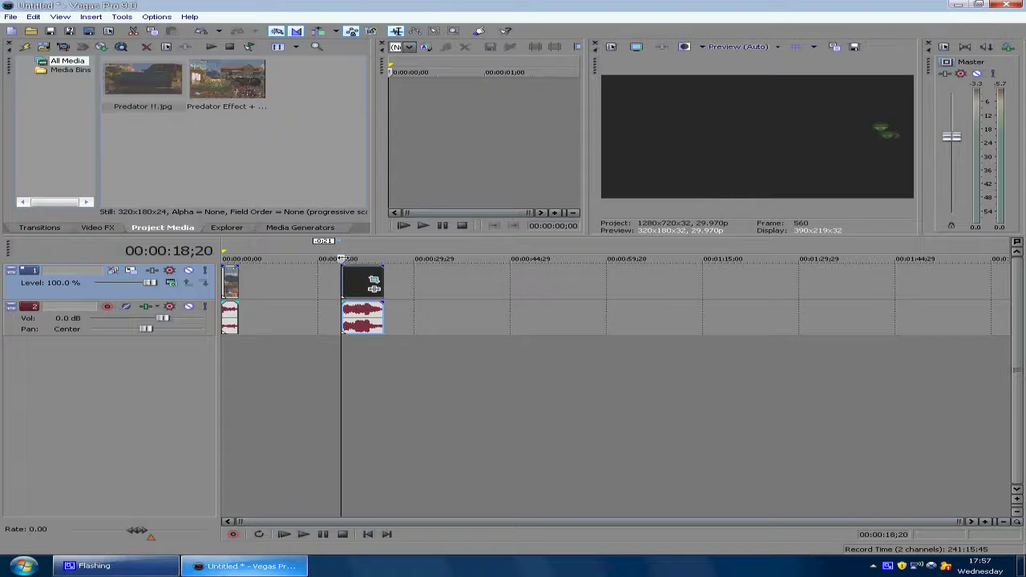
key("space")
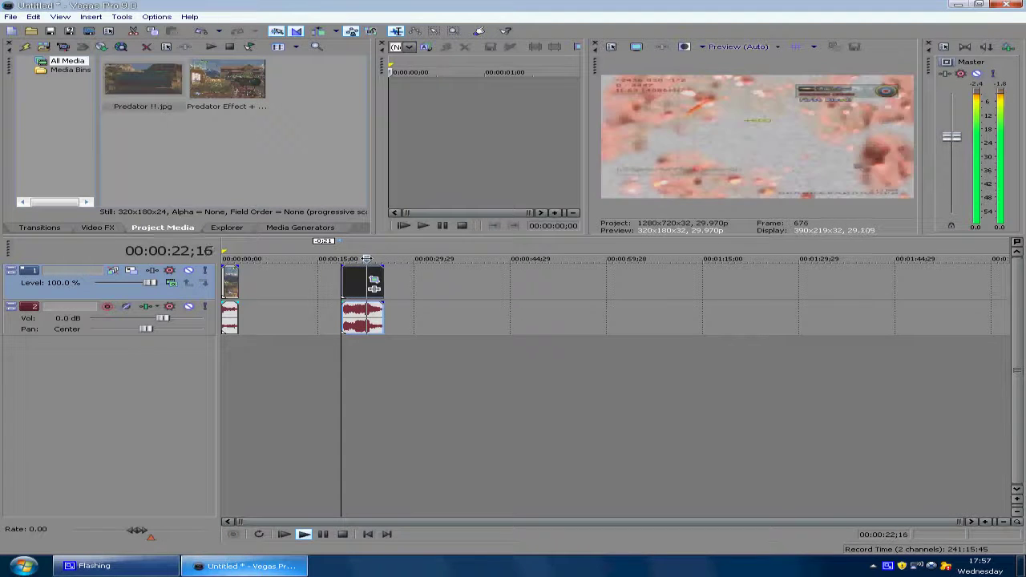
key("Return")
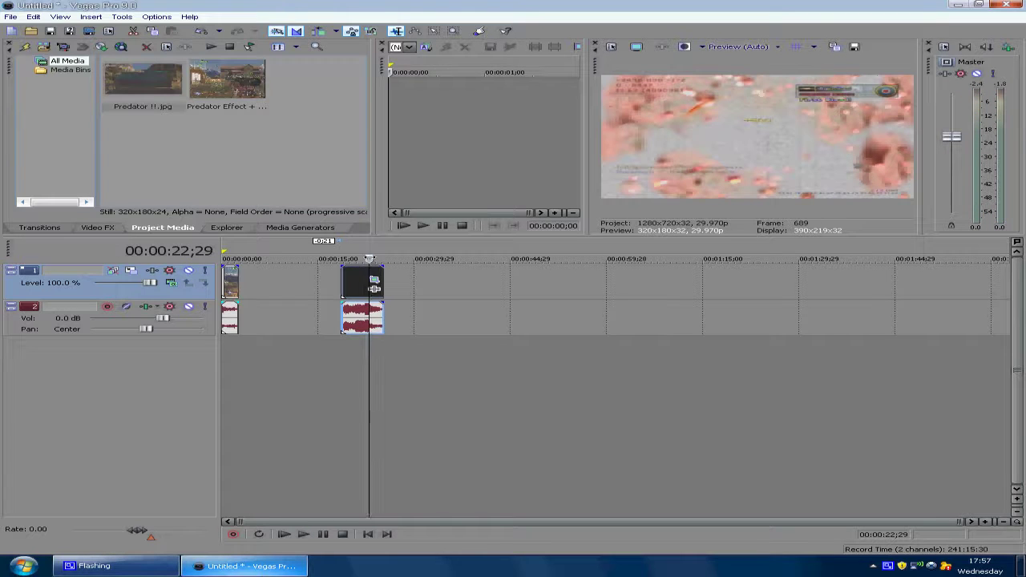
key("s")
left_click_drag(356, 281, 255, 281)
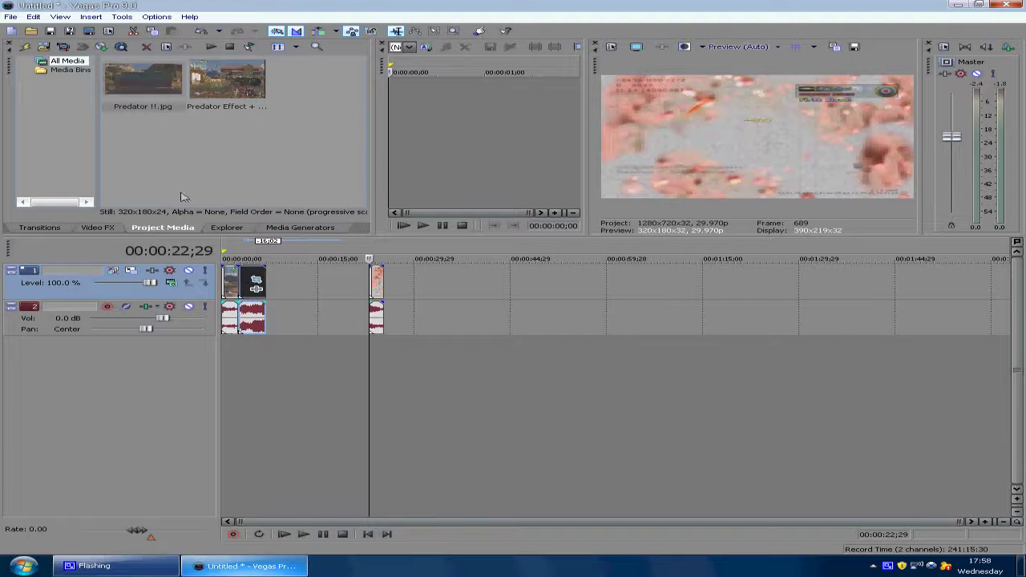
Add the Predator !!.jpg still to the timeline and open the gameplay clip's pan/crop at five seconds.
mouse_move(165, 96)
left_mouse_down()
mouse_move(251, 353)
mouse_move(261, 346)
left_mouse_up()
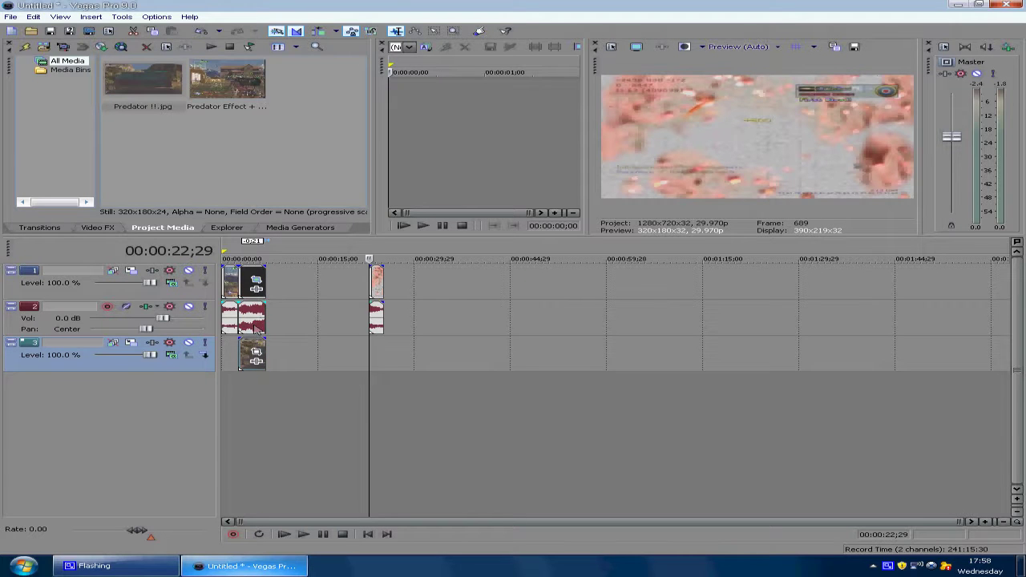
left_click(254, 319)
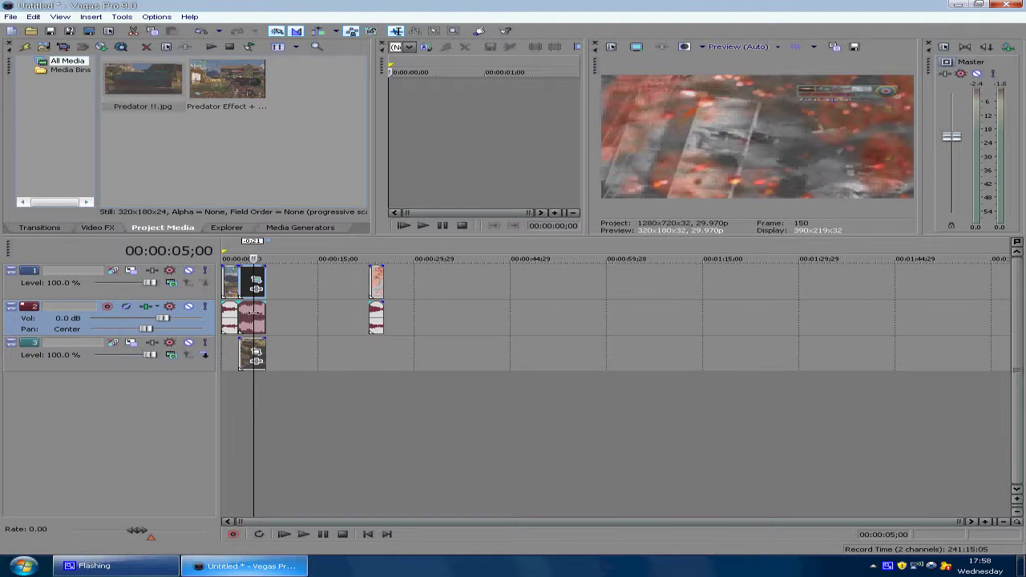
left_click(256, 281)
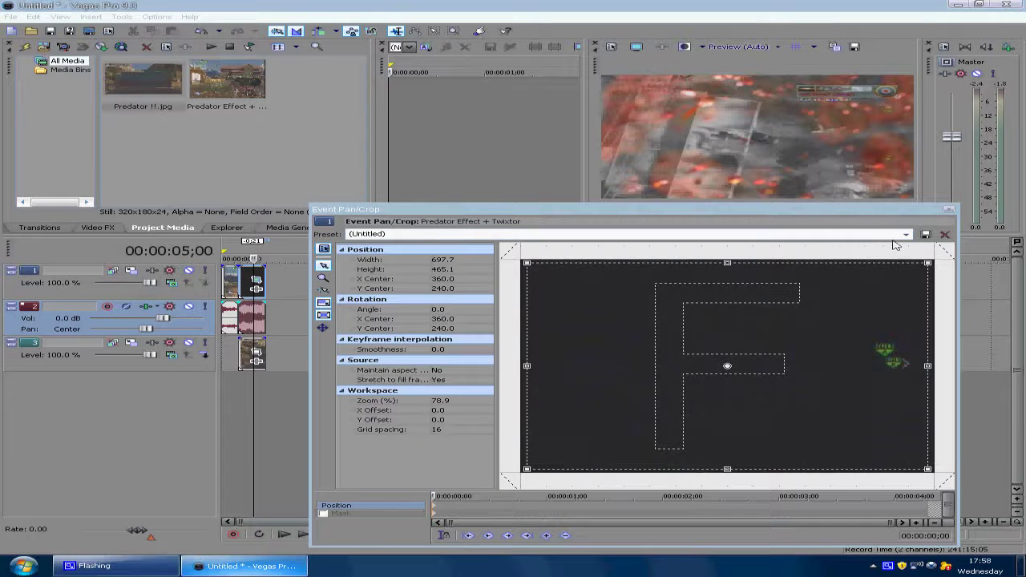
Apply the 1:1 crop preset, then enlarge the frame and tilt it about 1.9° to match the laptop screen.
left_click(906, 234)
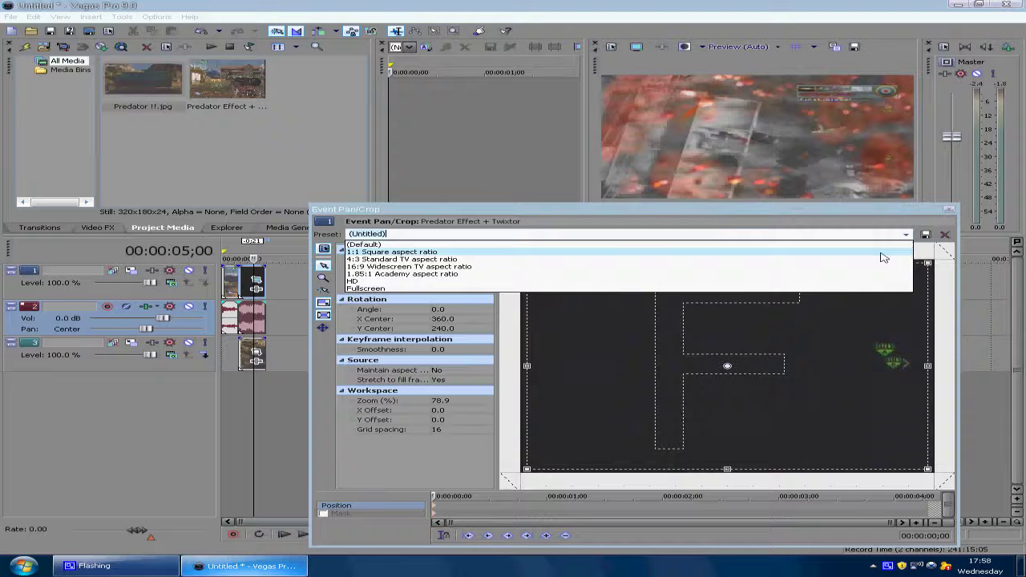
left_click(883, 252)
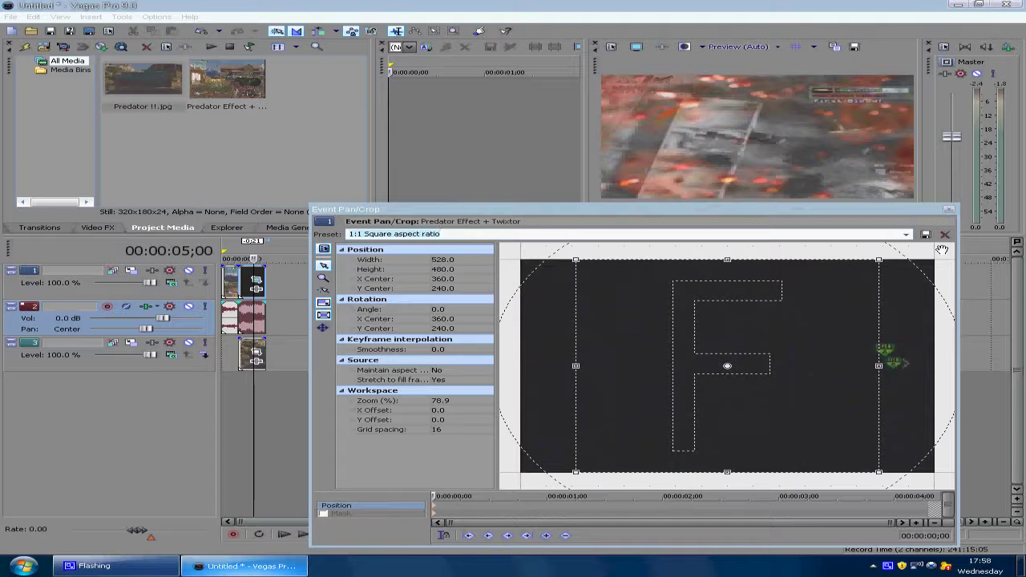
scroll(942, 249, "down", 1)
scroll(942, 250, "down", 1)
scroll(942, 249, "down", 1)
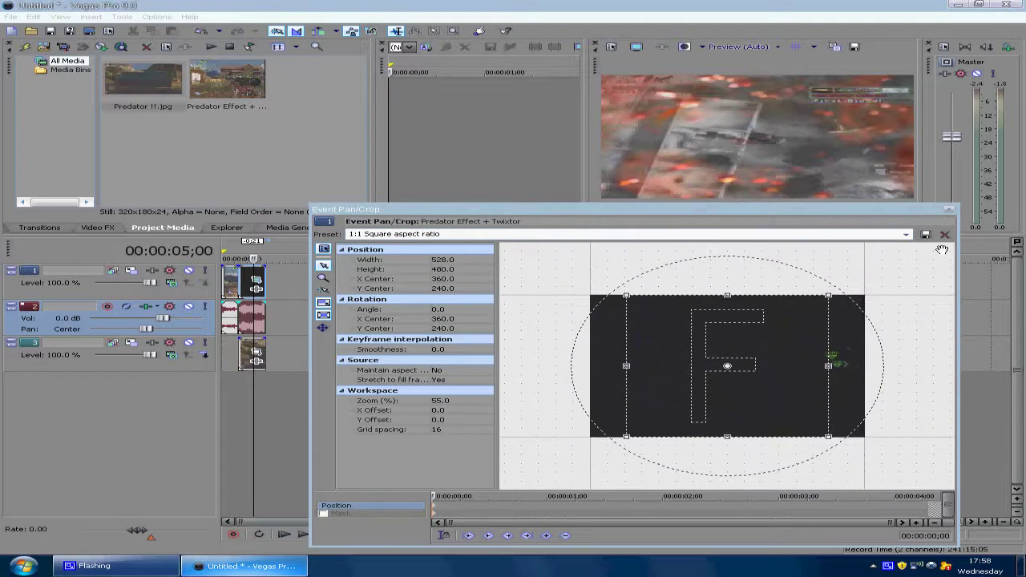
scroll(938, 251, "down", 4)
scroll(930, 255, "down", 1)
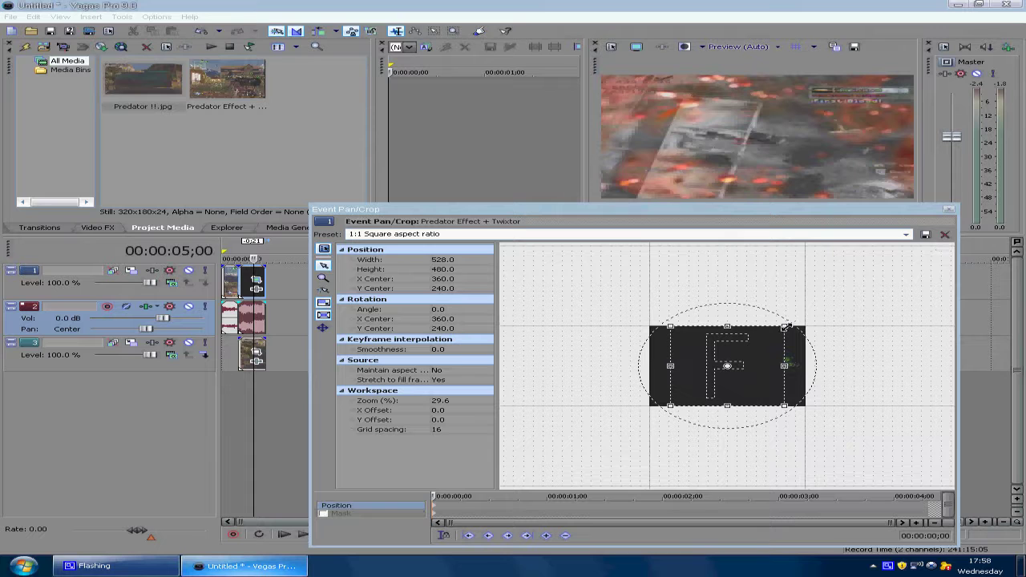
left_click_drag(785, 327, 844, 284)
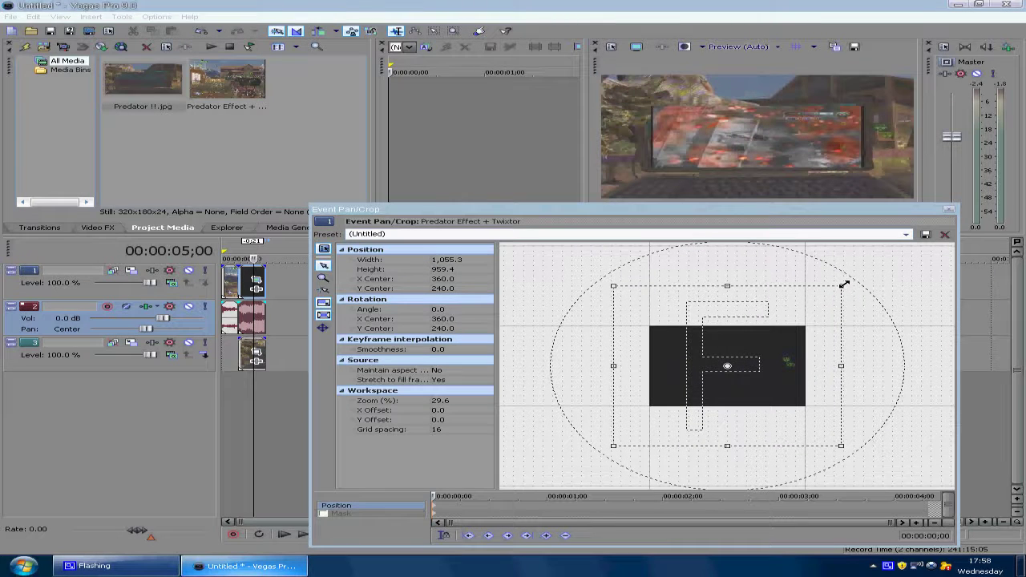
mouse_move(781, 273)
left_mouse_down()
mouse_move(789, 266)
mouse_move(763, 321)
left_mouse_up()
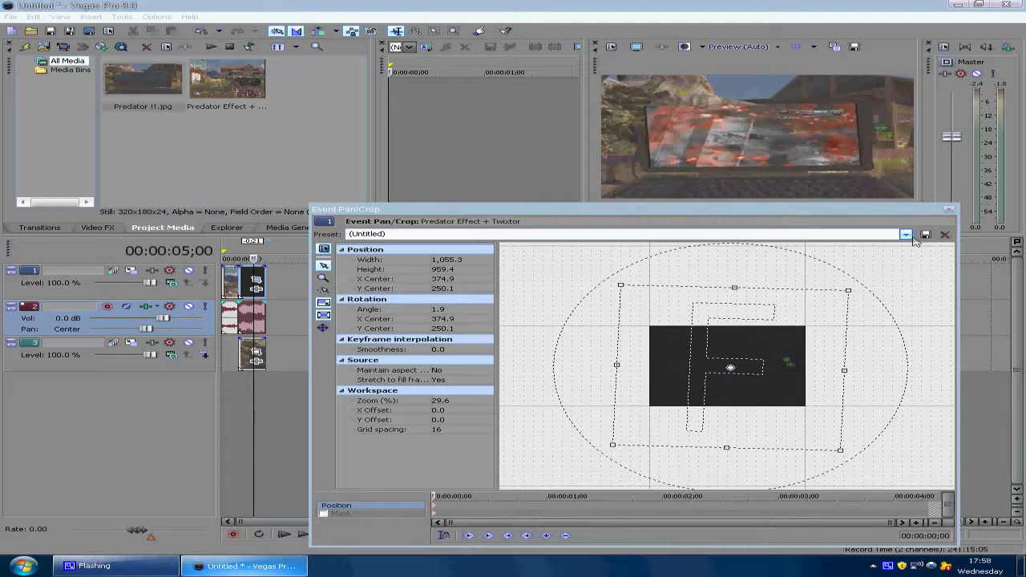
Save these pan/crop settings as the preset 'Predator' and close the window.
left_click(864, 235)
type("Predator")
left_click(905, 235)
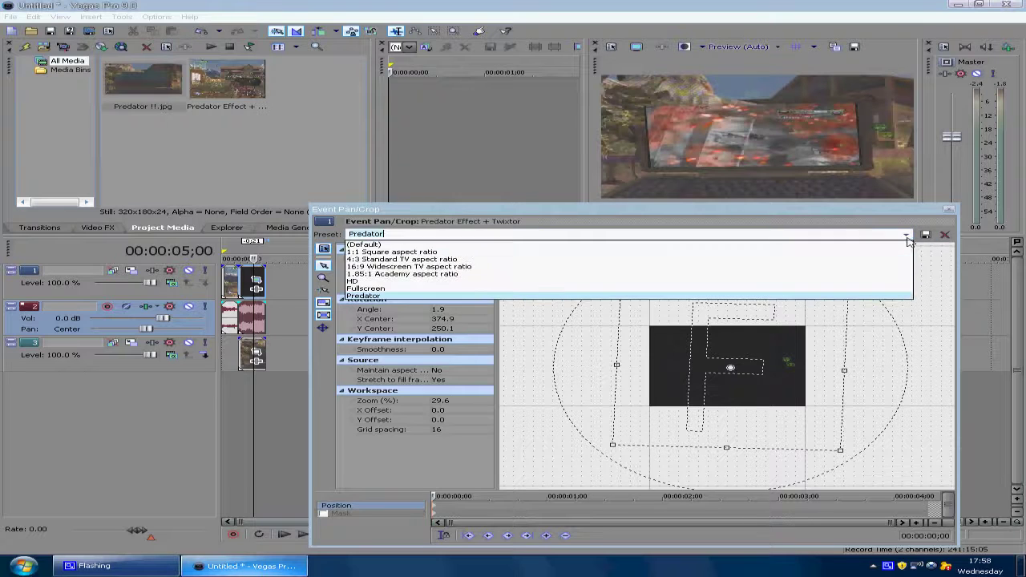
left_click(907, 238)
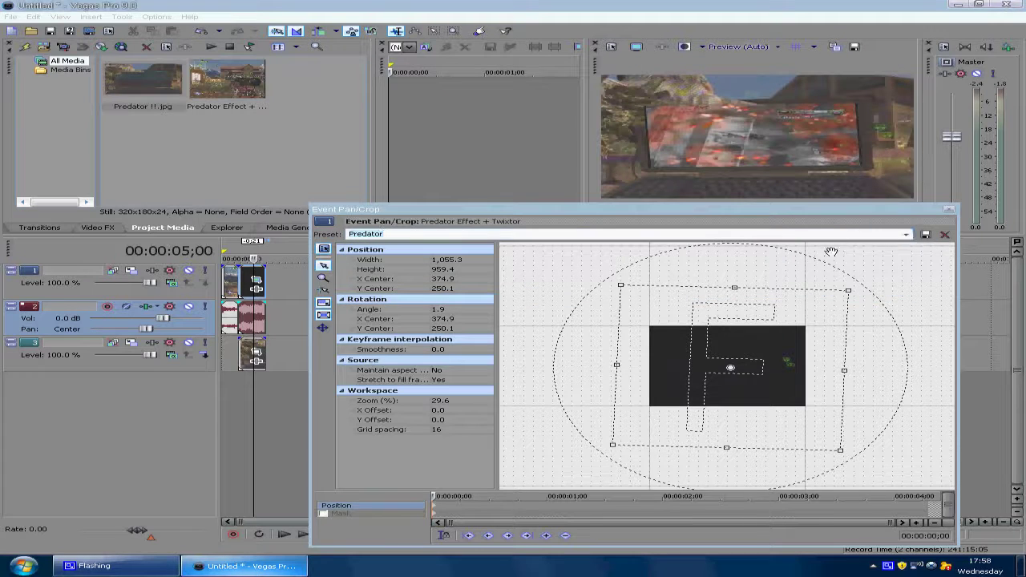
left_click(948, 210)
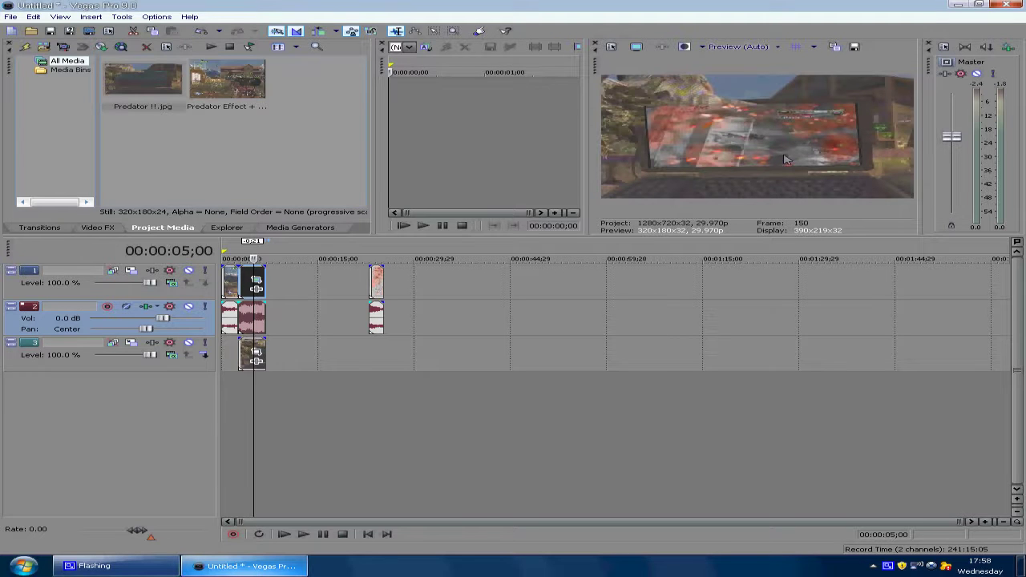
Trim the gameplay clip's pan/crop frame slightly inward to about 1049×954.
right_click(250, 278)
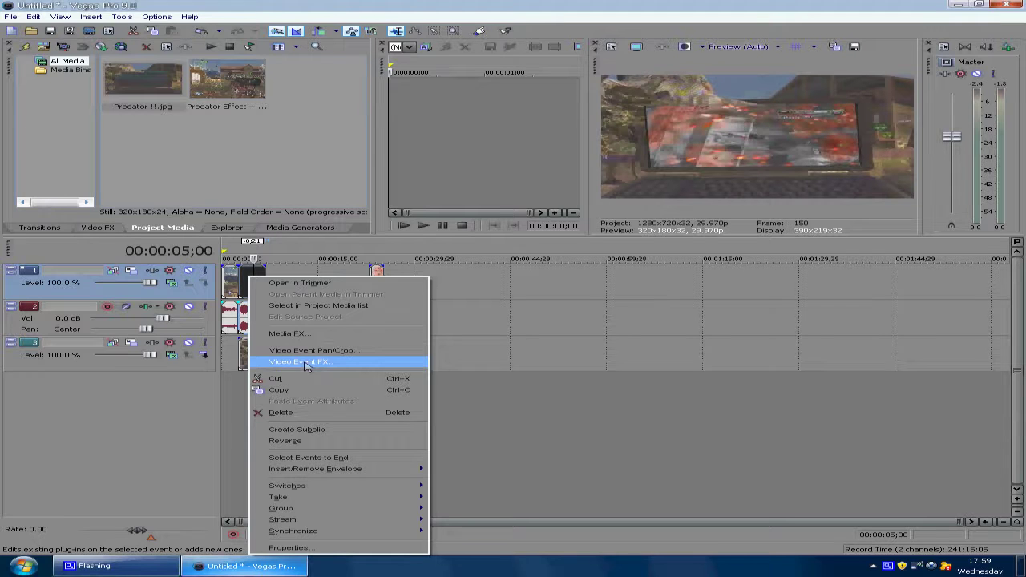
left_click(307, 351)
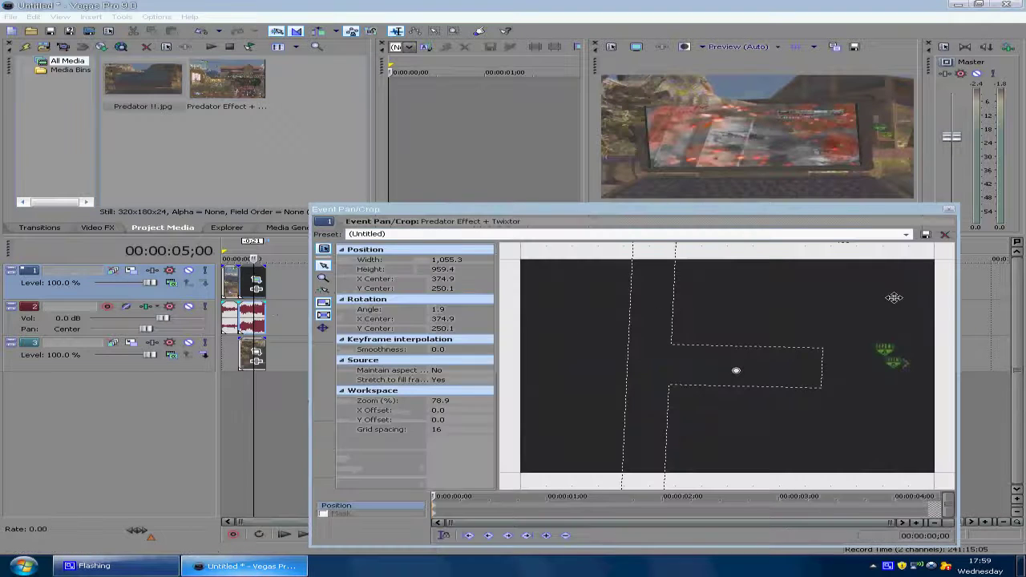
scroll(946, 248, "down", 1)
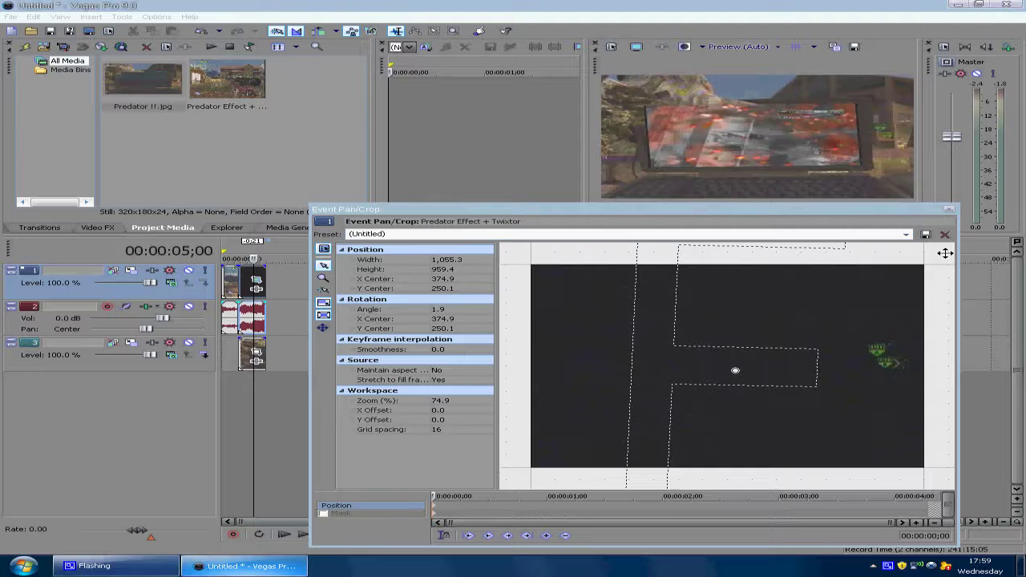
scroll(944, 251, "down", 1)
scroll(943, 250, "down", 1)
scroll(942, 253, "down", 1)
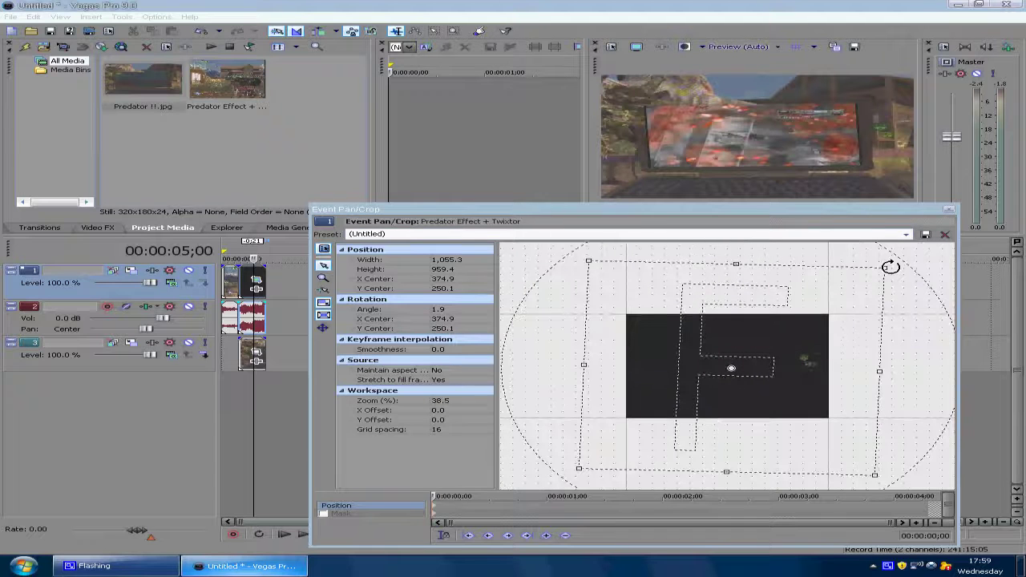
left_click_drag(889, 268, 887, 266)
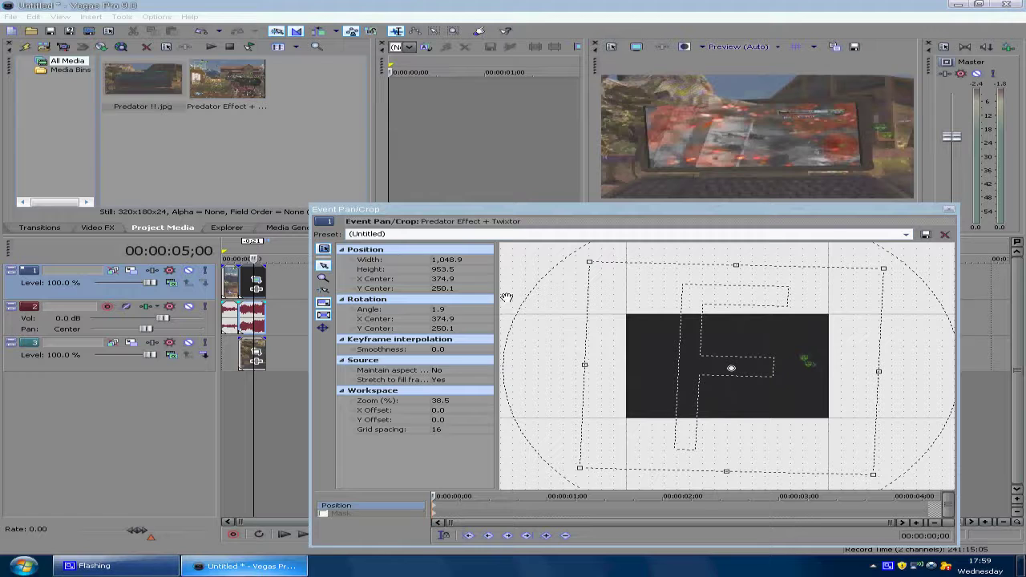
left_click(949, 211)
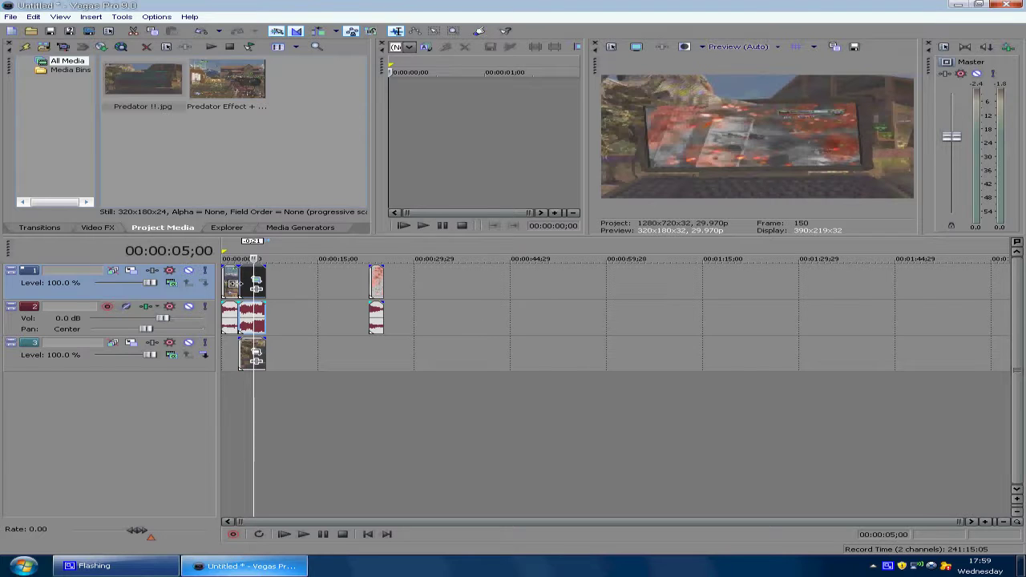
Butt the last short clip against the others and add a Blurred Sony Border, size 0.272.
left_click(380, 287)
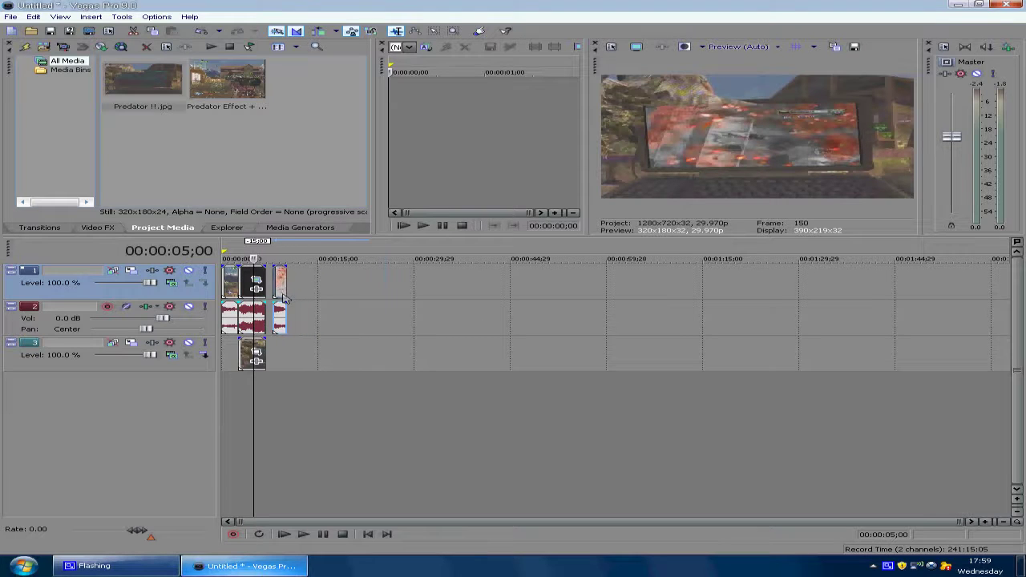
left_click_drag(380, 286, 277, 287)
left_click(249, 286)
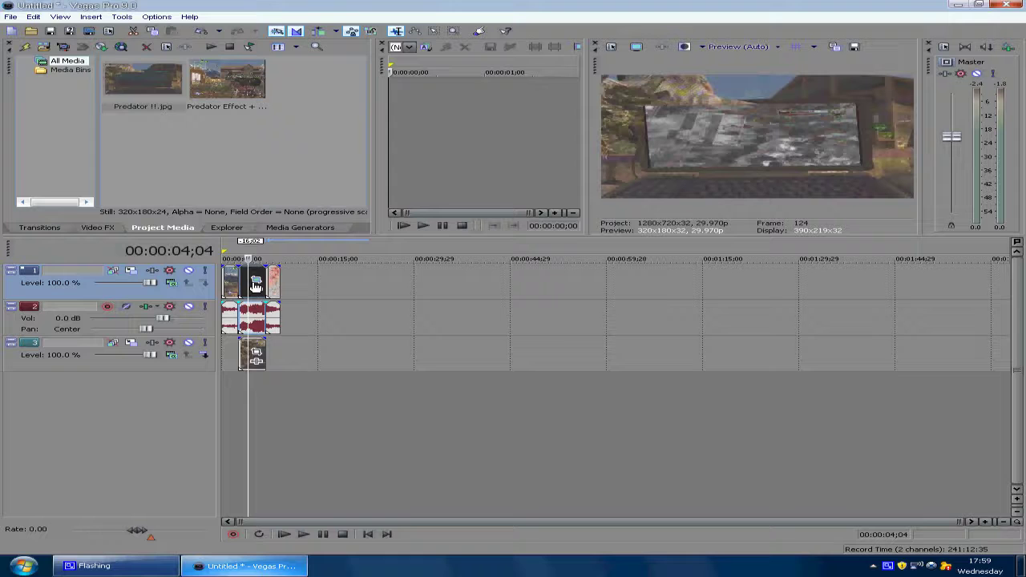
left_click(256, 290)
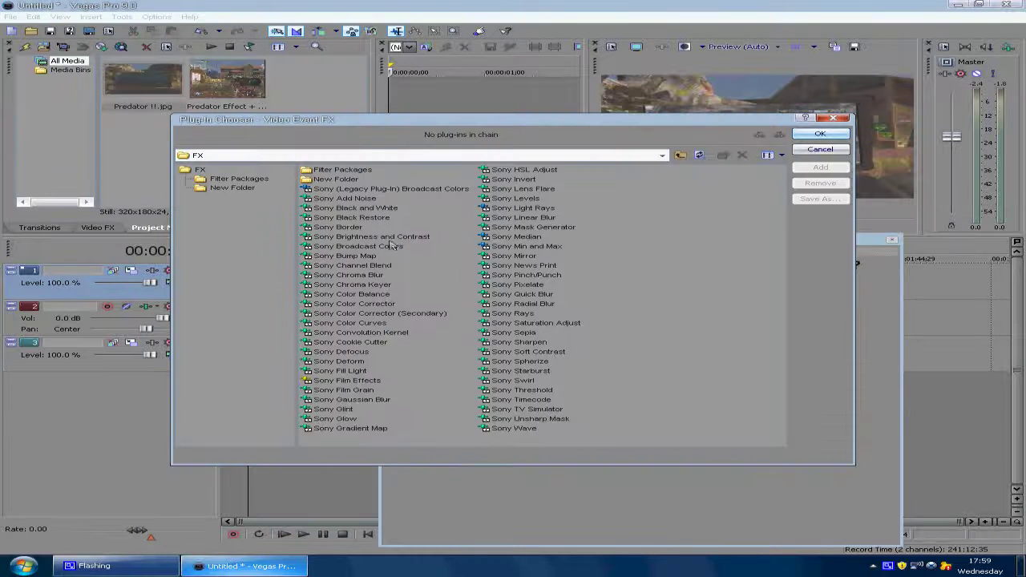
double_click(351, 228)
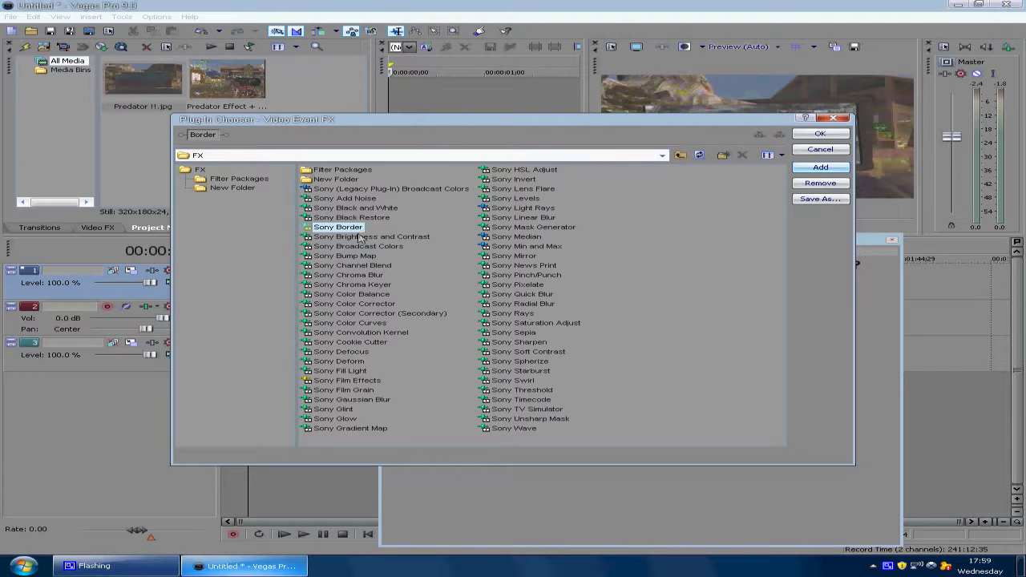
left_click(819, 134)
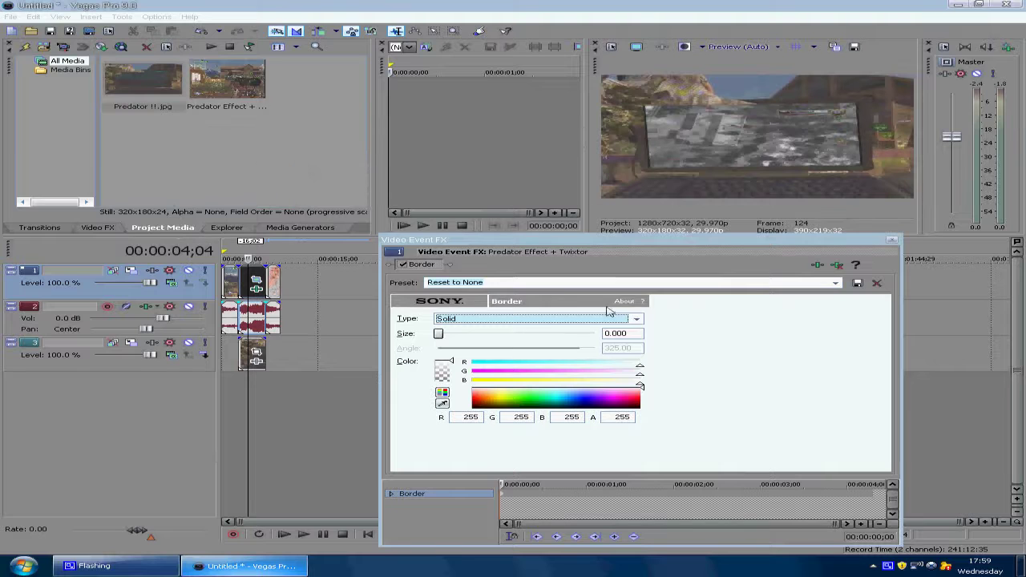
left_click(638, 319)
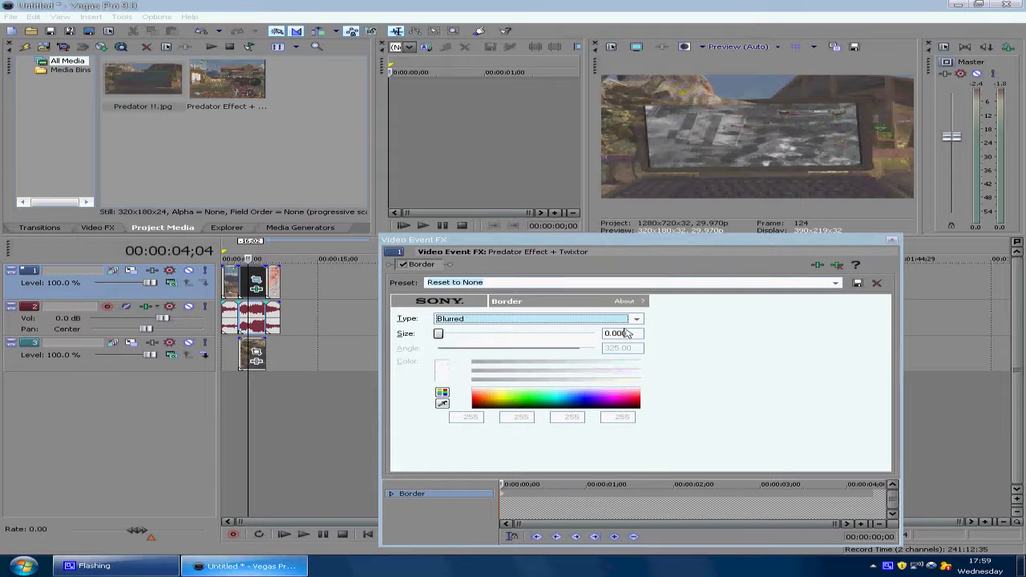
mouse_move(443, 335)
left_mouse_down()
mouse_move(555, 333)
mouse_move(452, 337)
mouse_move(501, 336)
mouse_move(486, 337)
left_mouse_up()
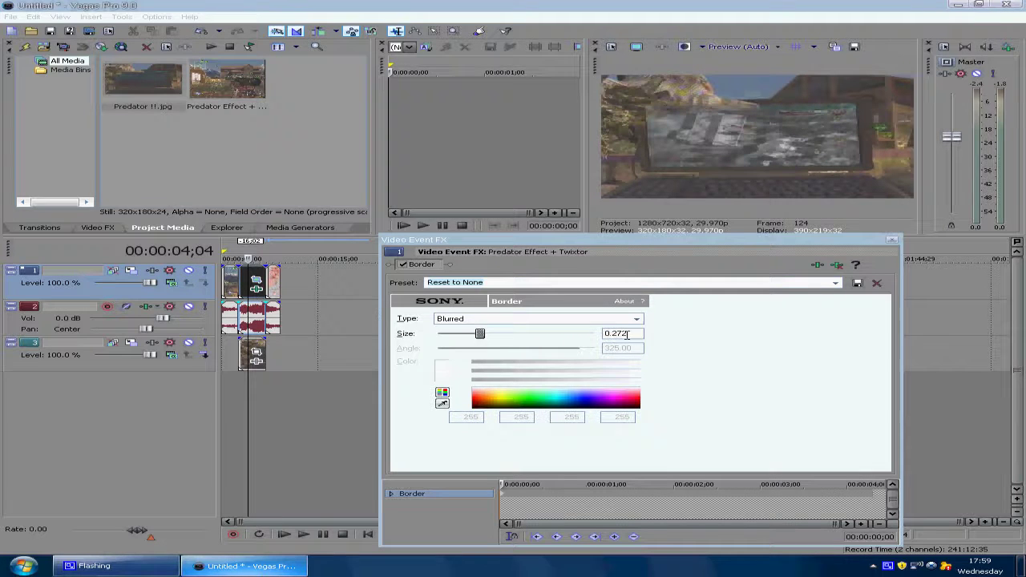
left_click(891, 242)
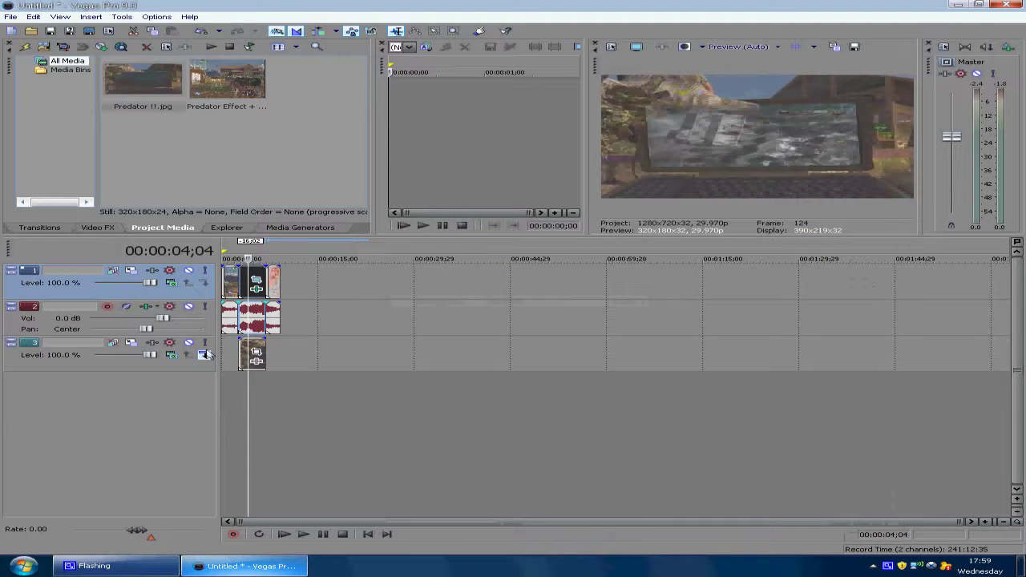
left_click(223, 285)
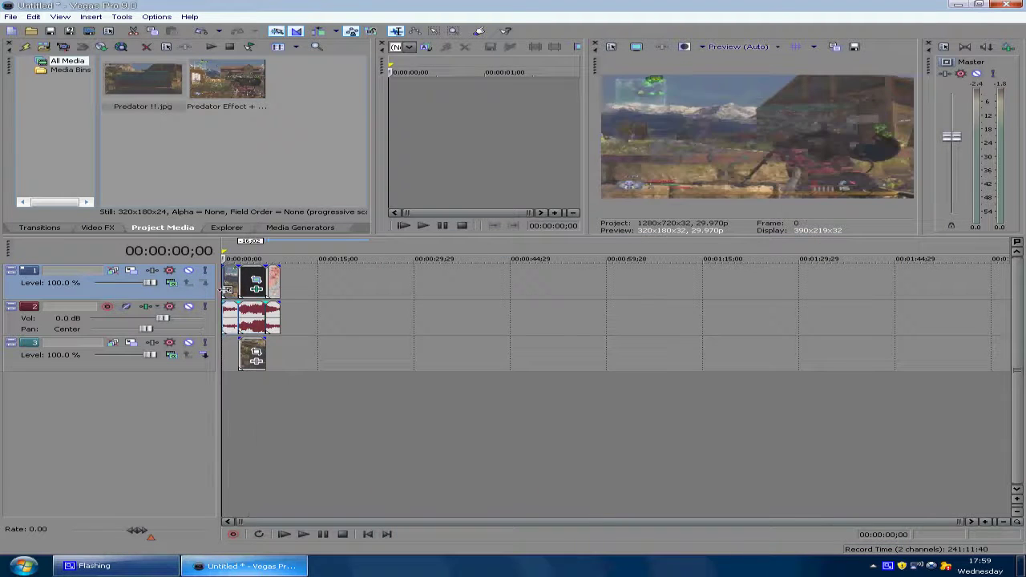
left_click(323, 534)
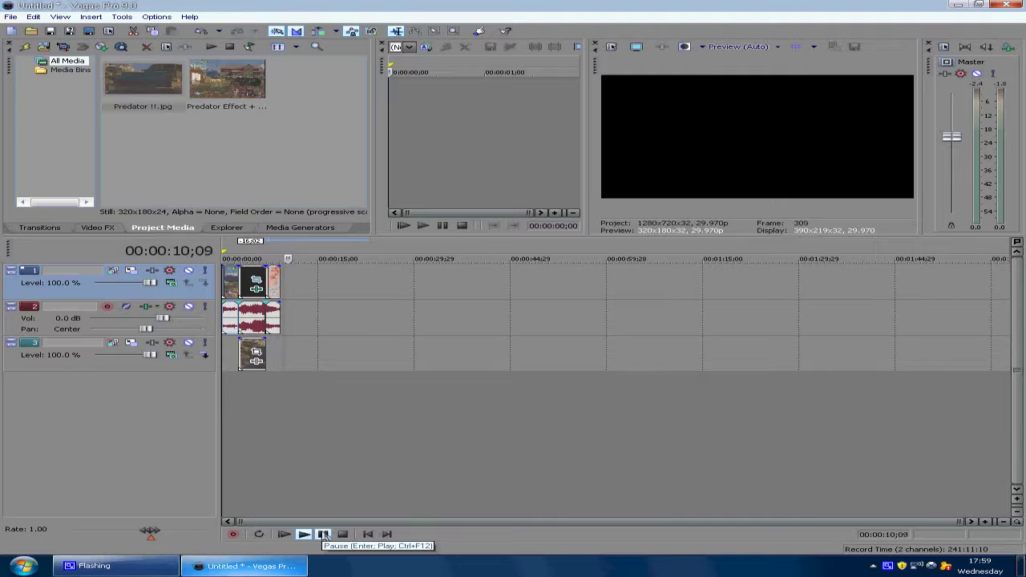
left_click(323, 535)
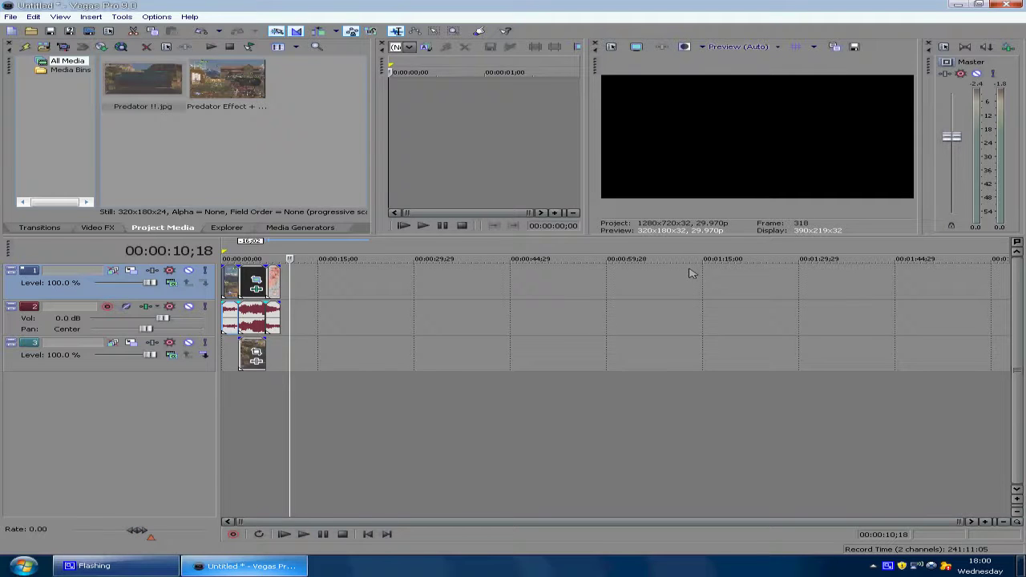
Minimise the Vegas Pro window, keeping the untitled project open behind the desktop.
left_click(11, 17)
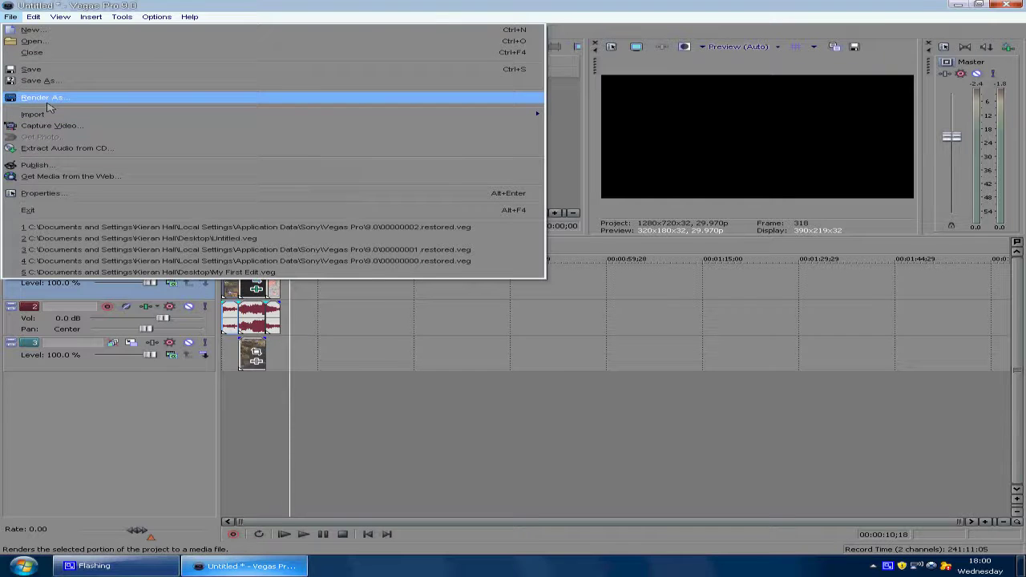
left_click(956, 6)
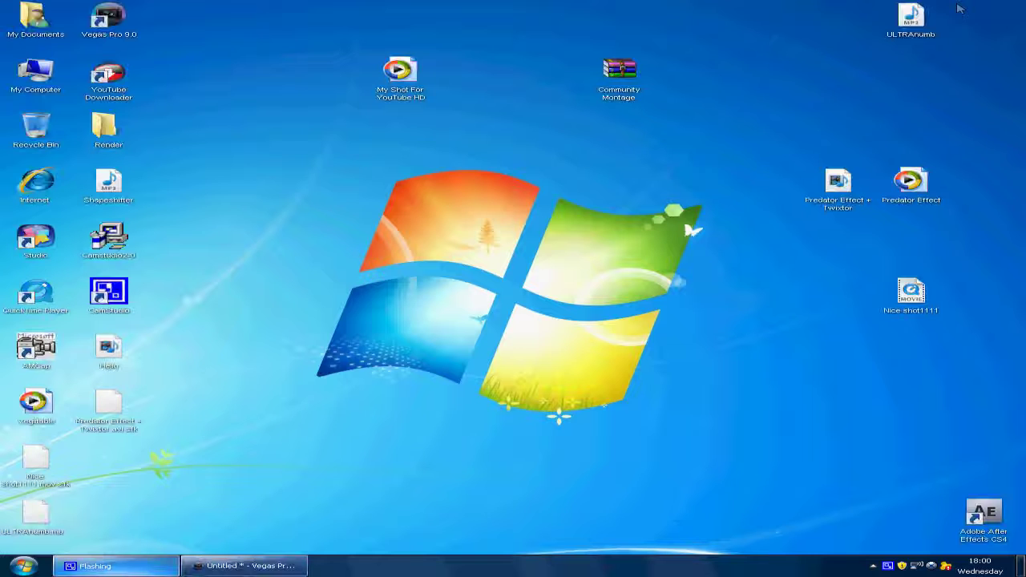